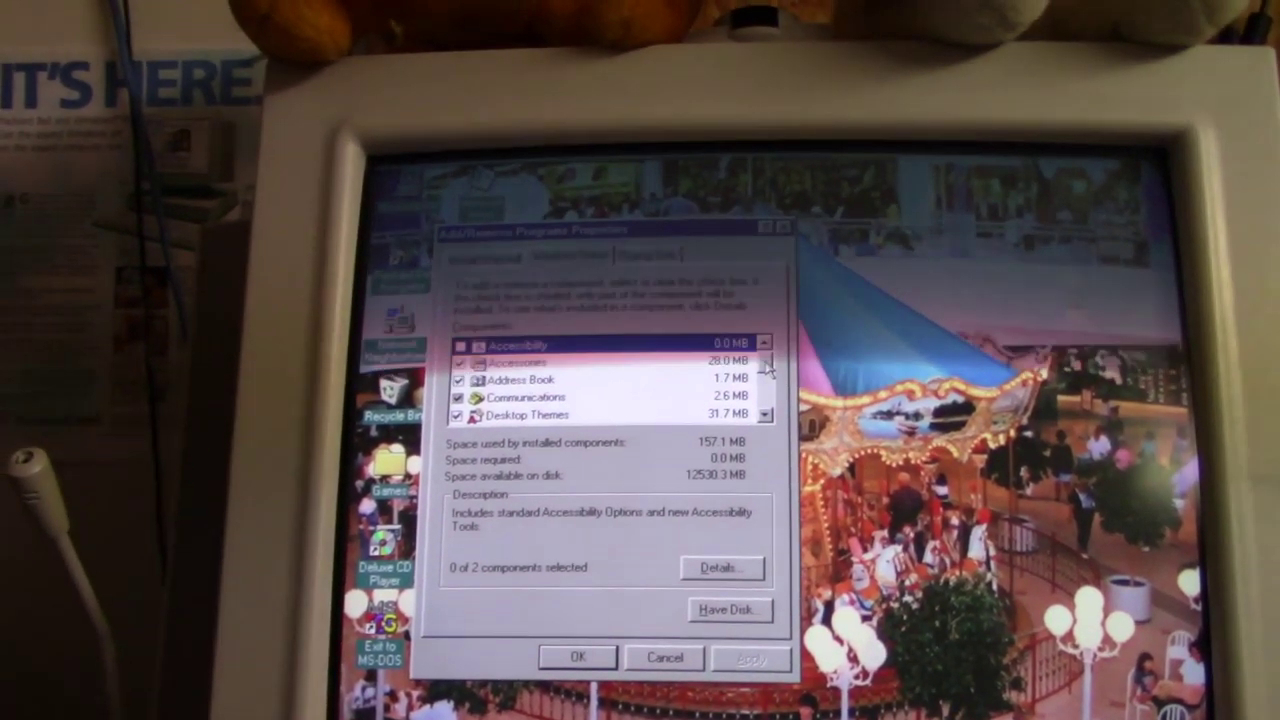
# Step: Look through the optional Windows components, including the entries under Internet Tools
pyautogui.moveTo(767, 368); pyautogui.dragTo(768, 375)
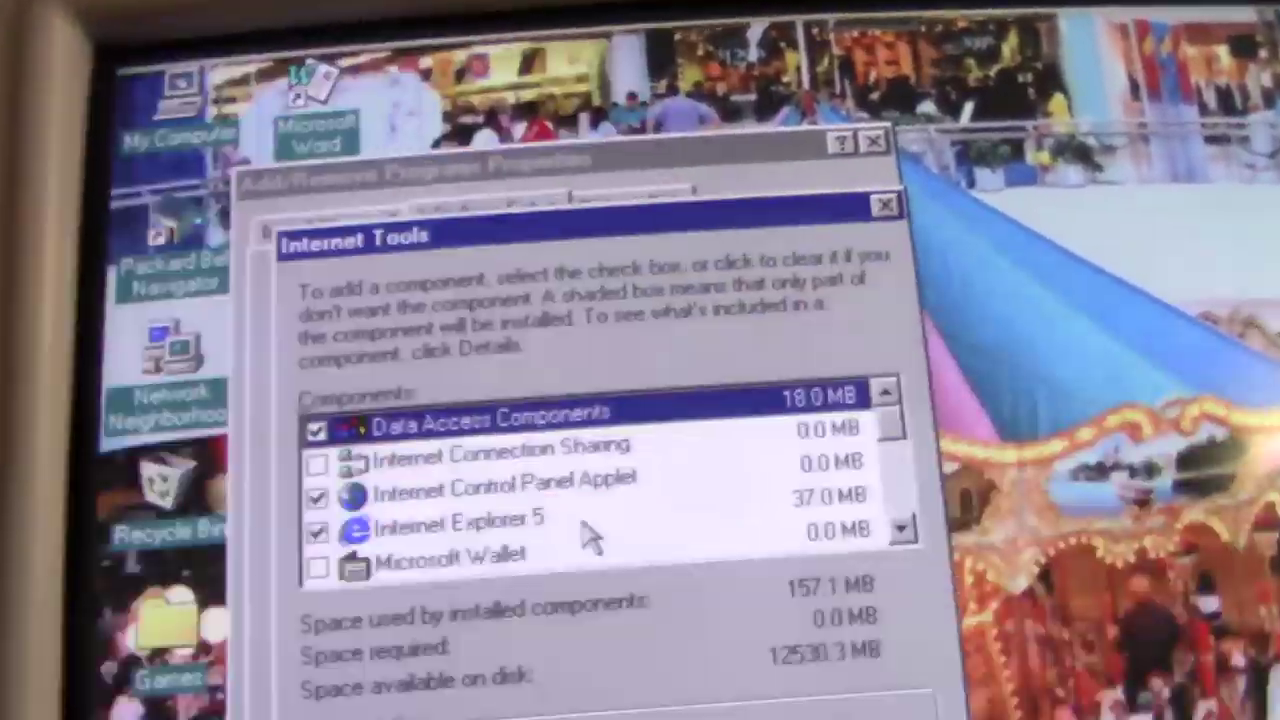
pyautogui.click(586, 522)
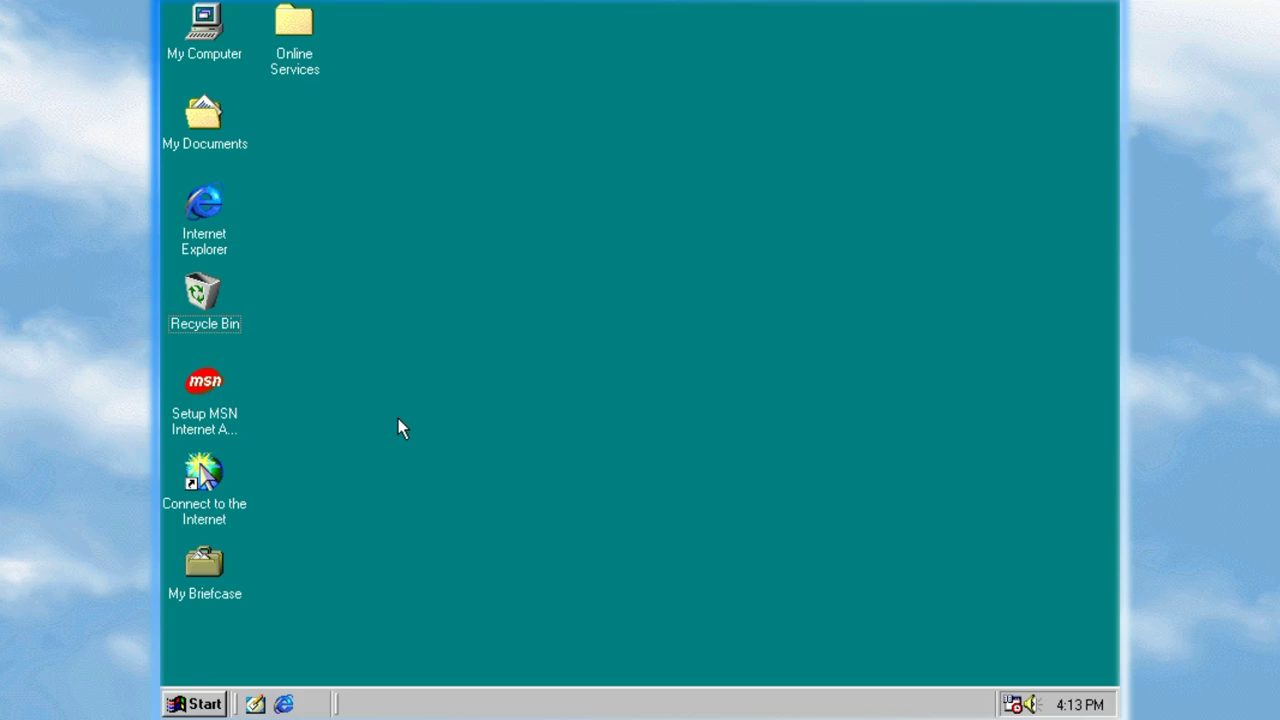
# Step: Open the 98lite (D:) disc from My Computer to show its files
pyautogui.doubleClick(221, 23)
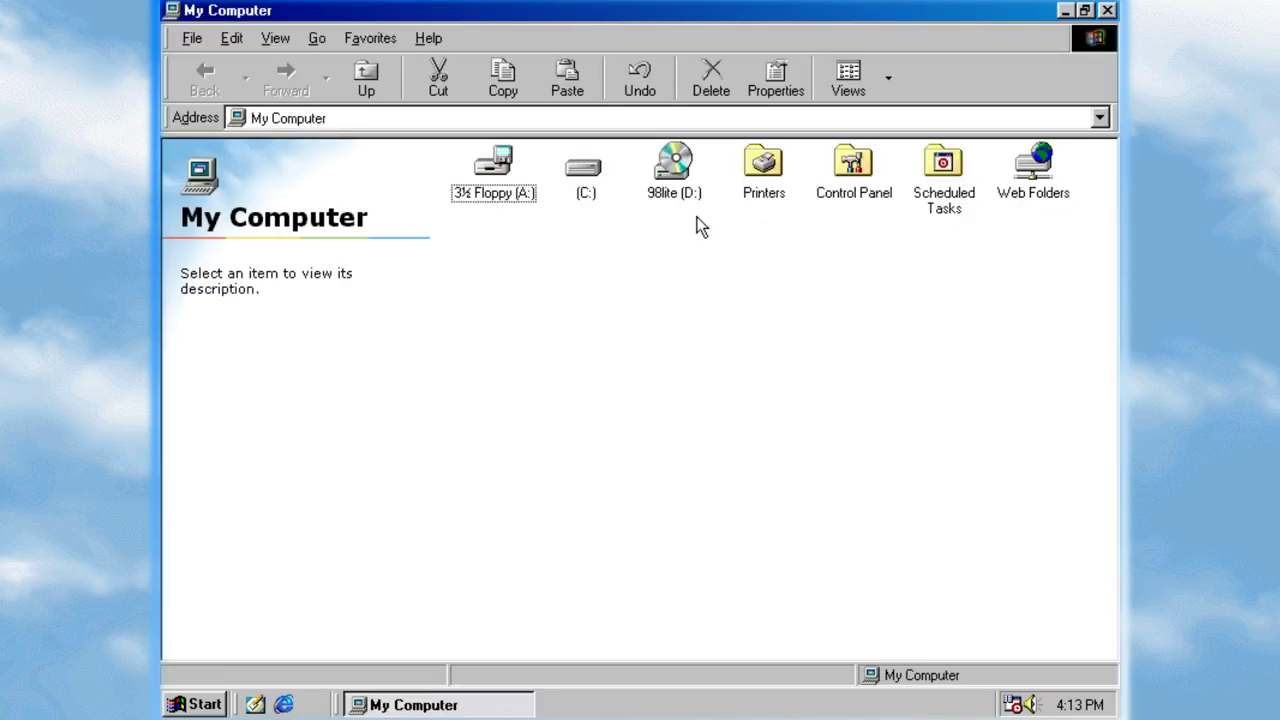
pyautogui.doubleClick(673, 164)
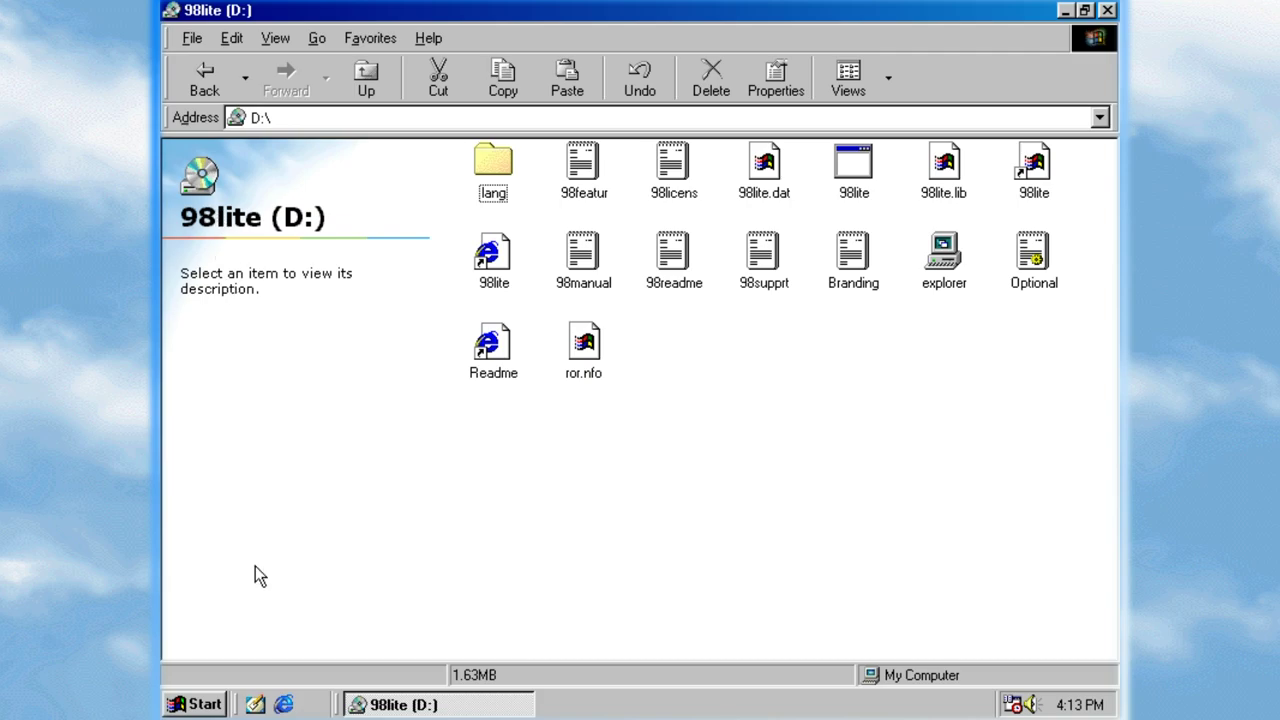
pyautogui.click(175, 688)
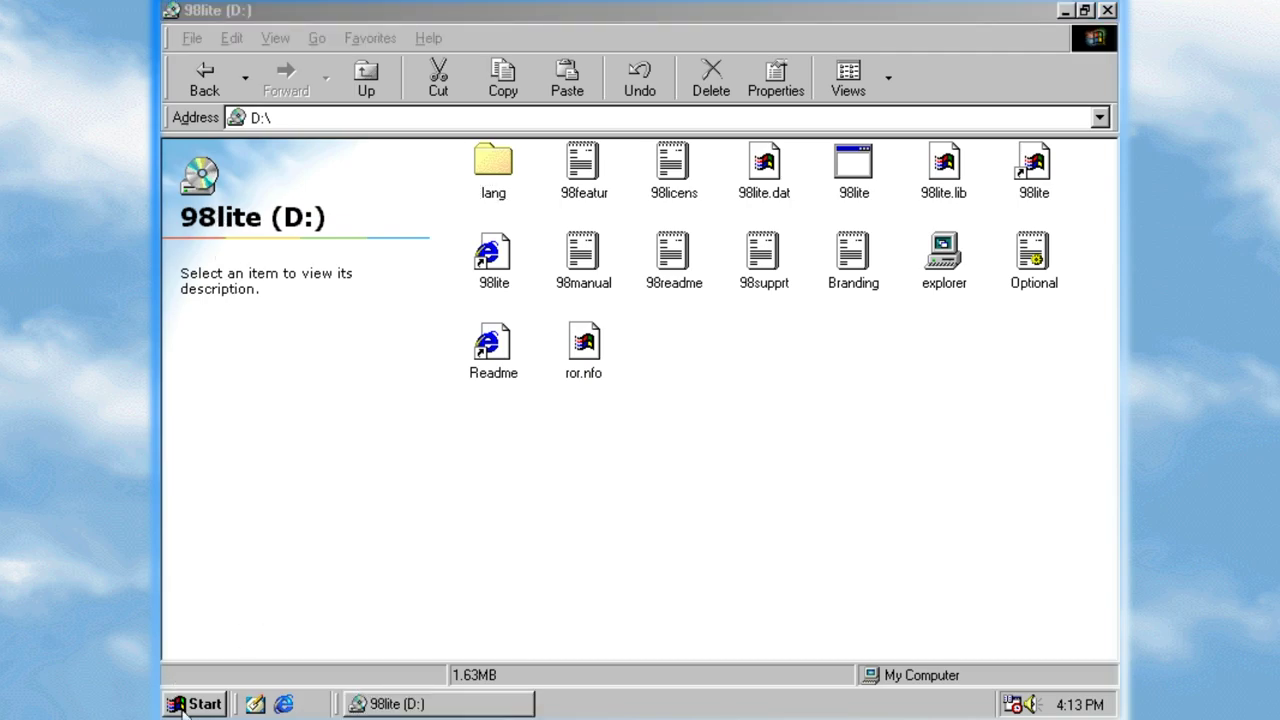
pyautogui.click(185, 702)
pyautogui.moveTo(297, 372)
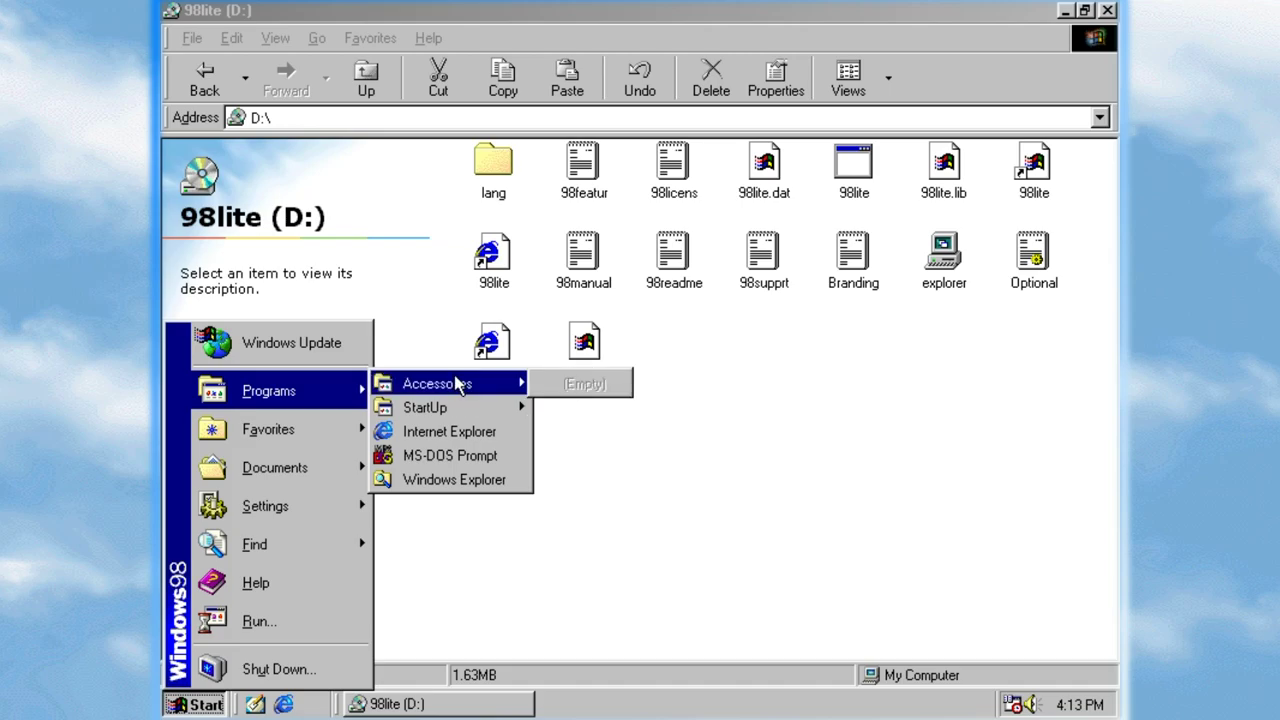
pyautogui.click(1004, 394)
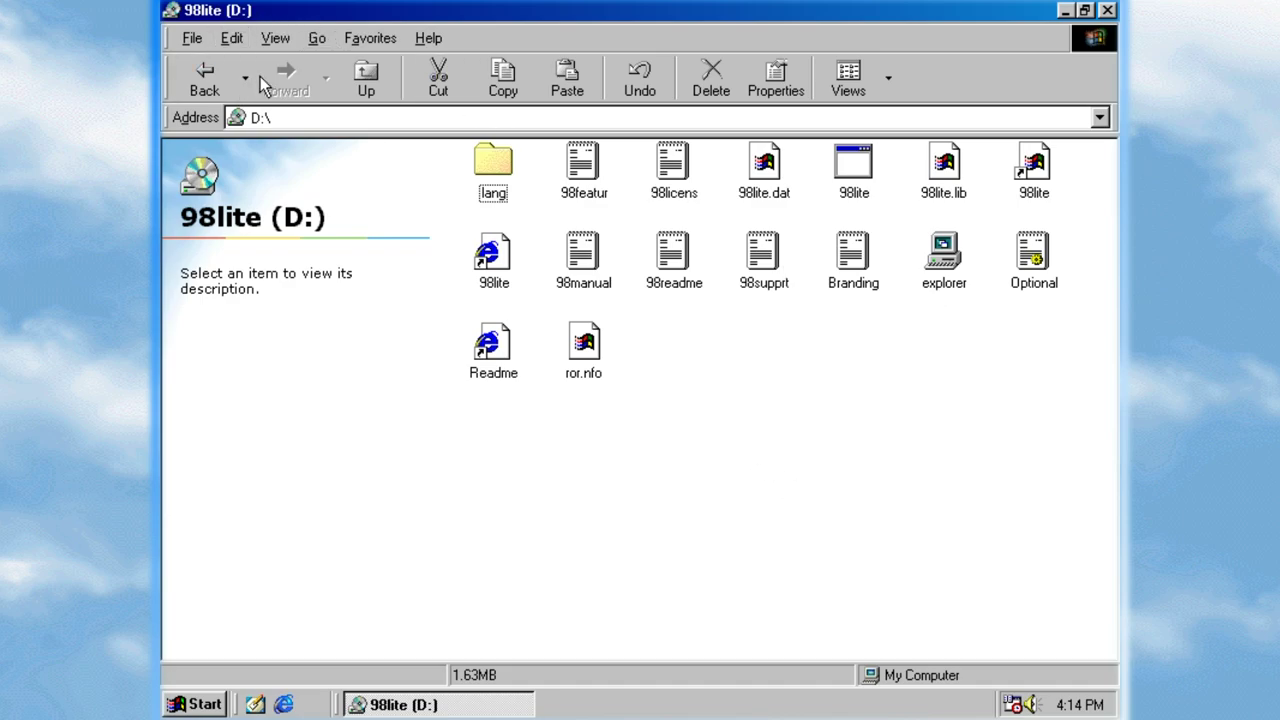
# Step: Change the folder options so that hidden and system files are included, using the Show all files setting
pyautogui.click(288, 42)
pyautogui.click(339, 366)
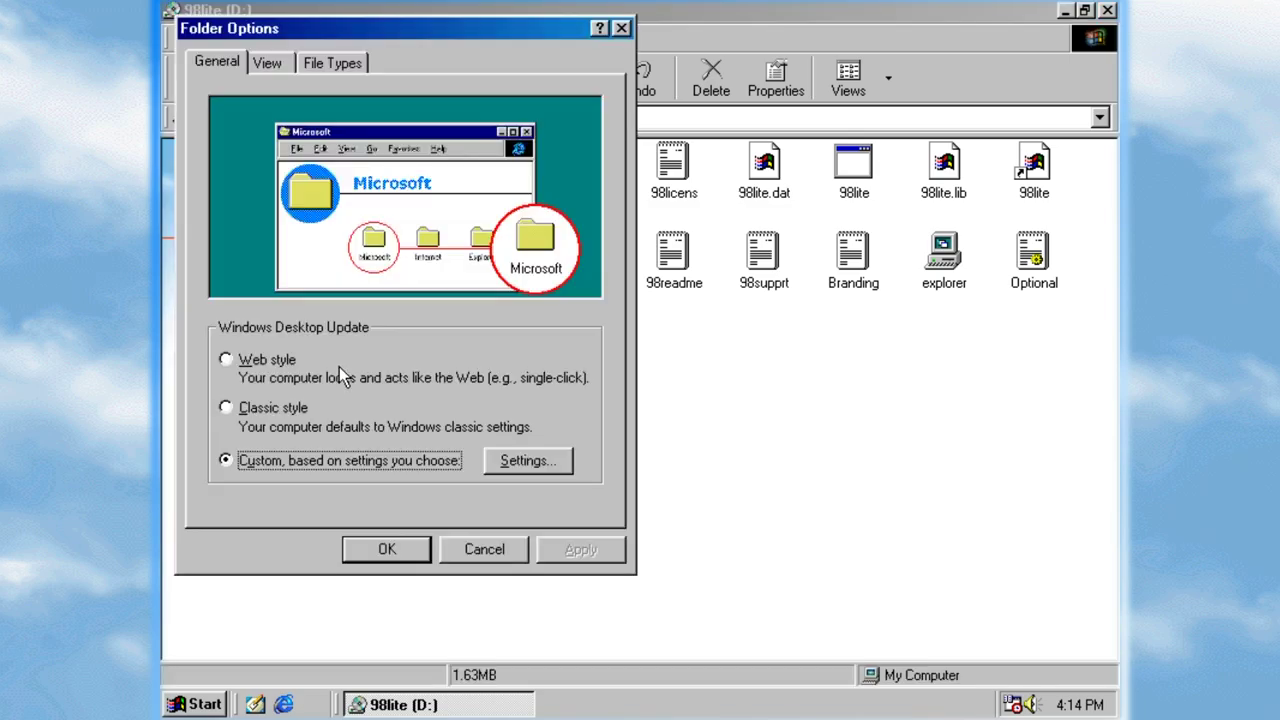
pyautogui.click(264, 62)
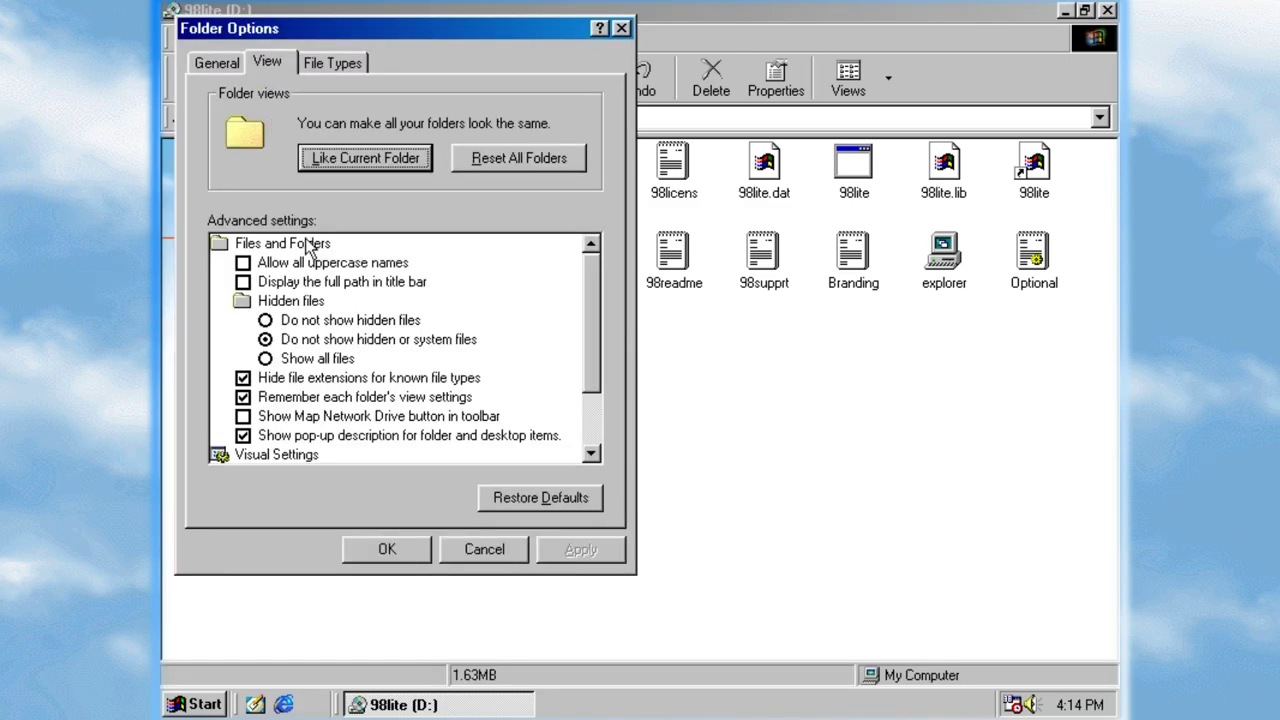
pyautogui.click(318, 360)
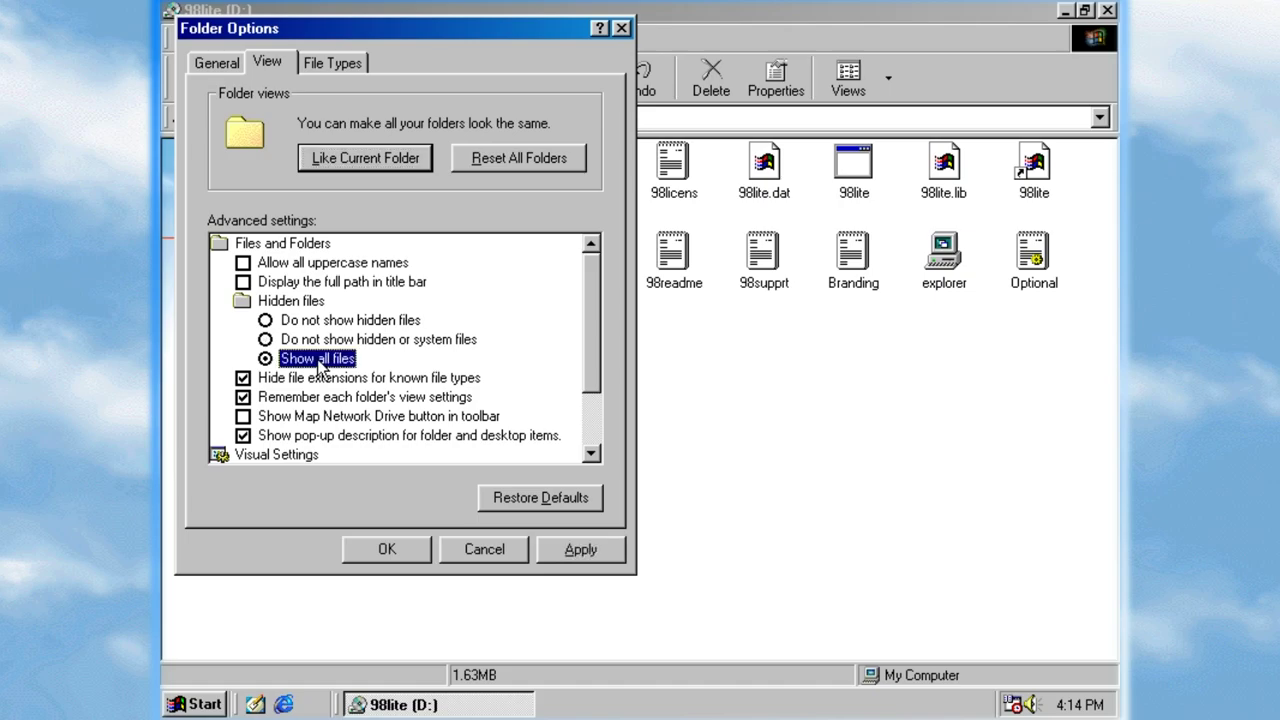
pyautogui.click(400, 550)
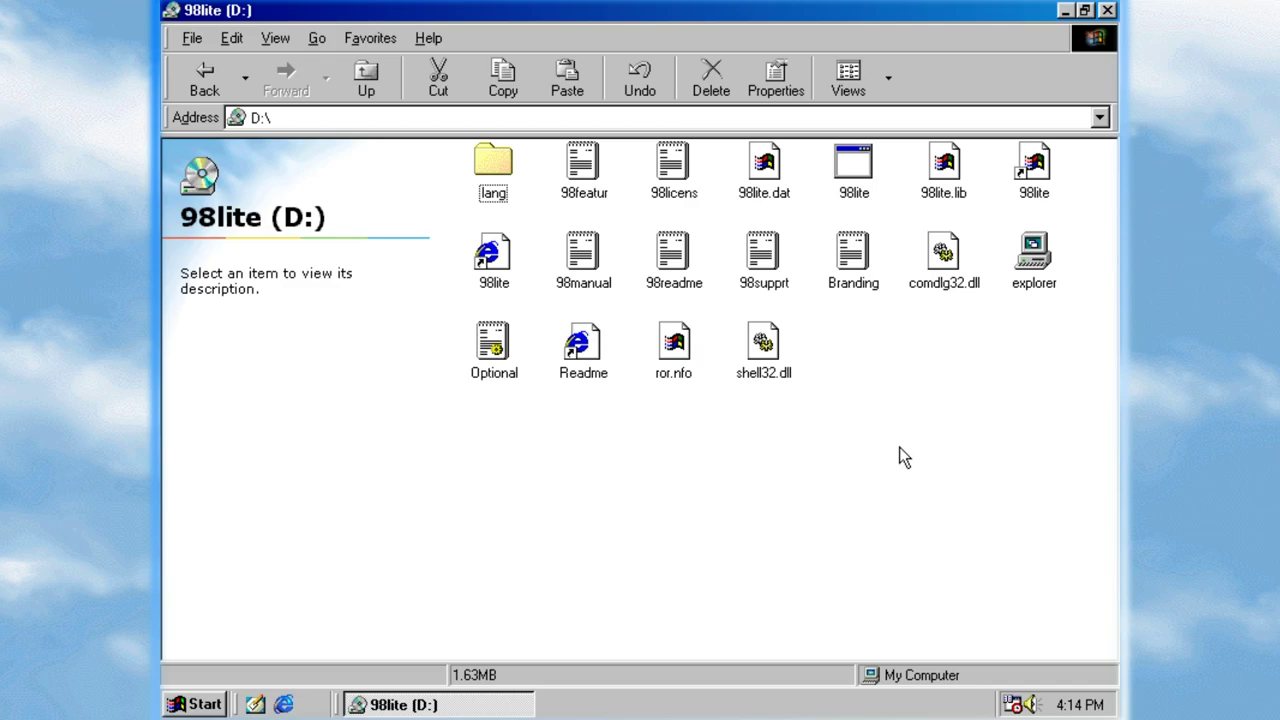
# Step: Copy all files and the lang folder from the 98lite (D:) disc
pyautogui.moveTo(1106, 459); pyautogui.dragTo(483, 178)
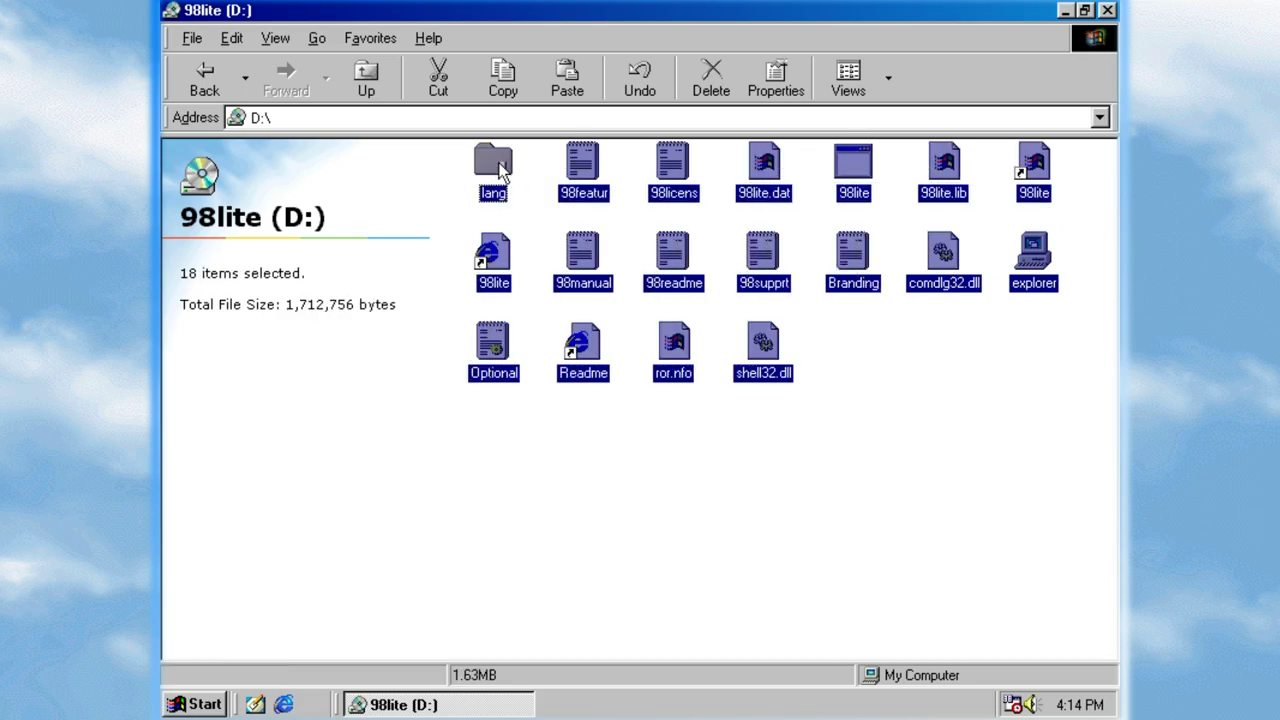
pyautogui.rightClick(501, 170)
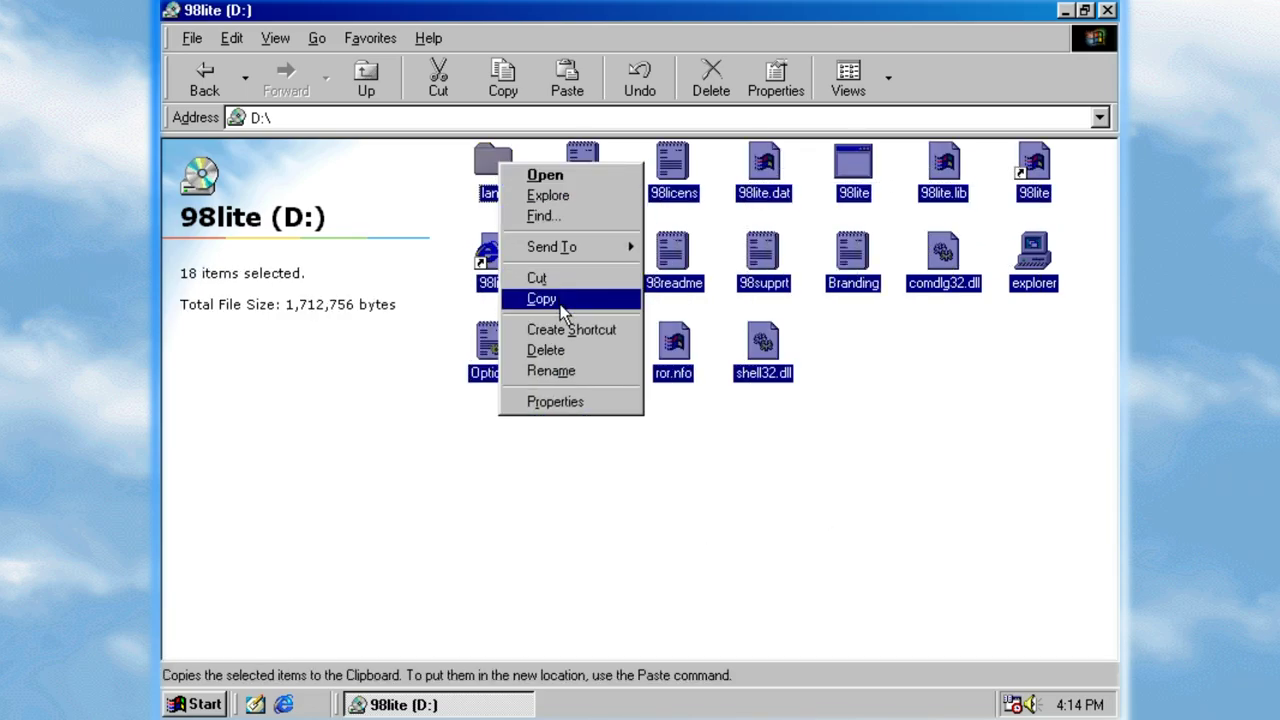
pyautogui.click(562, 313)
# Step: Paste the copied 98lite files into C:\WINDOWS\OPTIONS\CABS, showing the contents of the protected Windows folder on the way
pyautogui.click(204, 78)
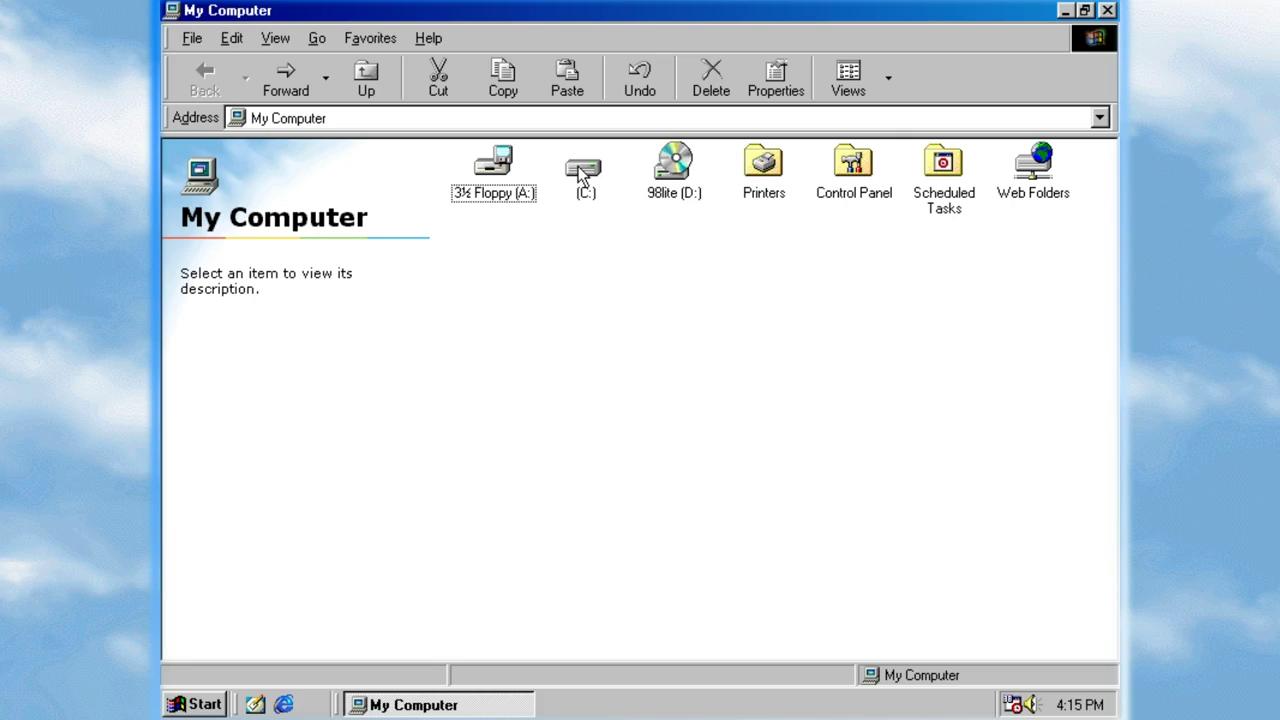
pyautogui.doubleClick(583, 175)
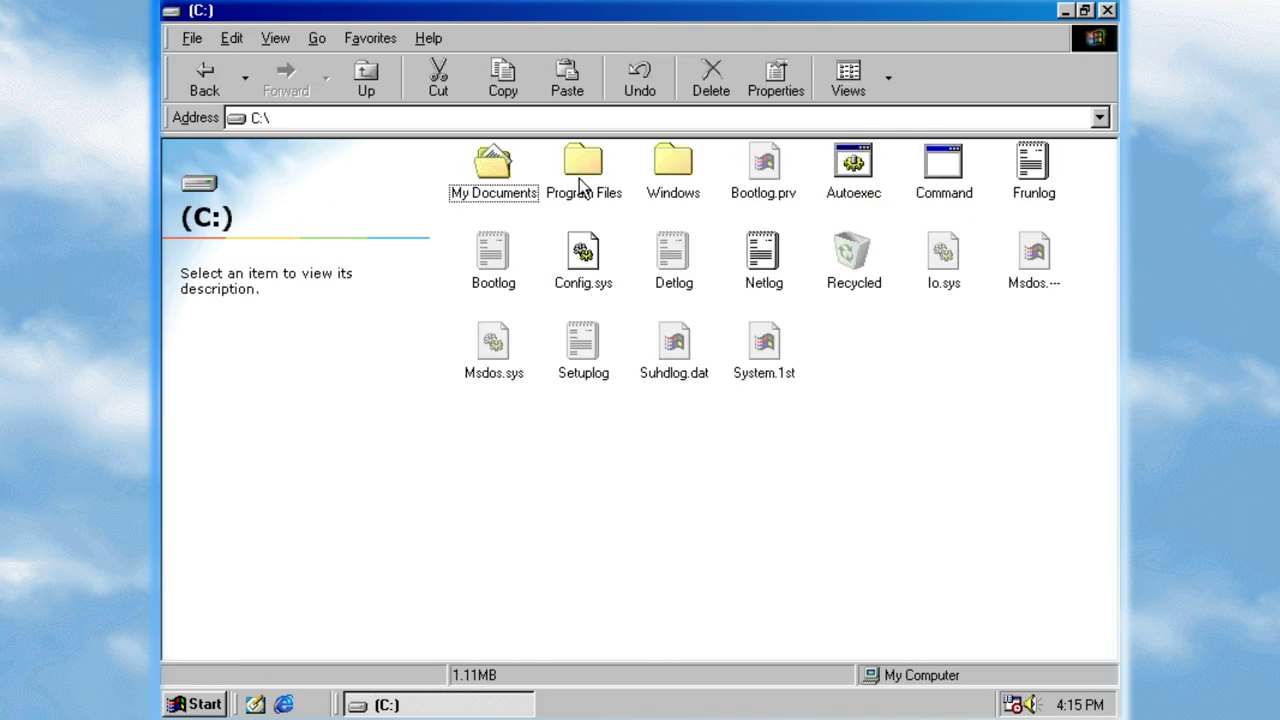
pyautogui.doubleClick(684, 178)
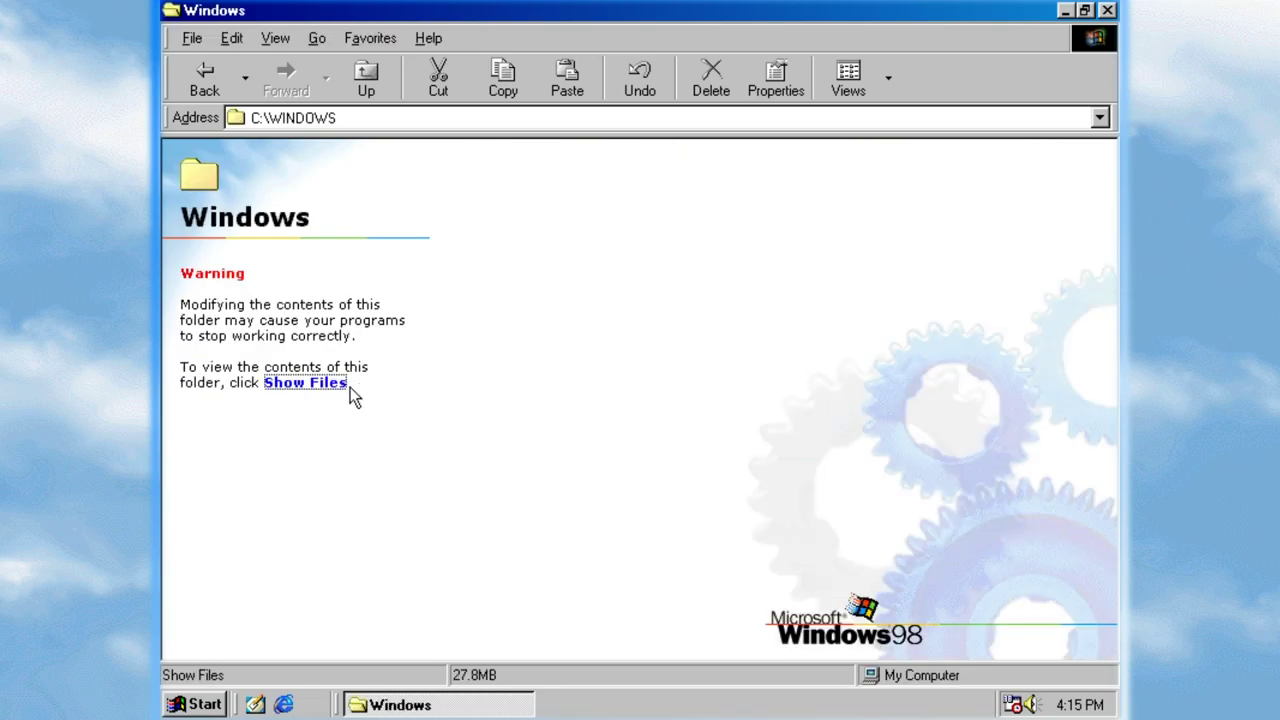
pyautogui.click(308, 384)
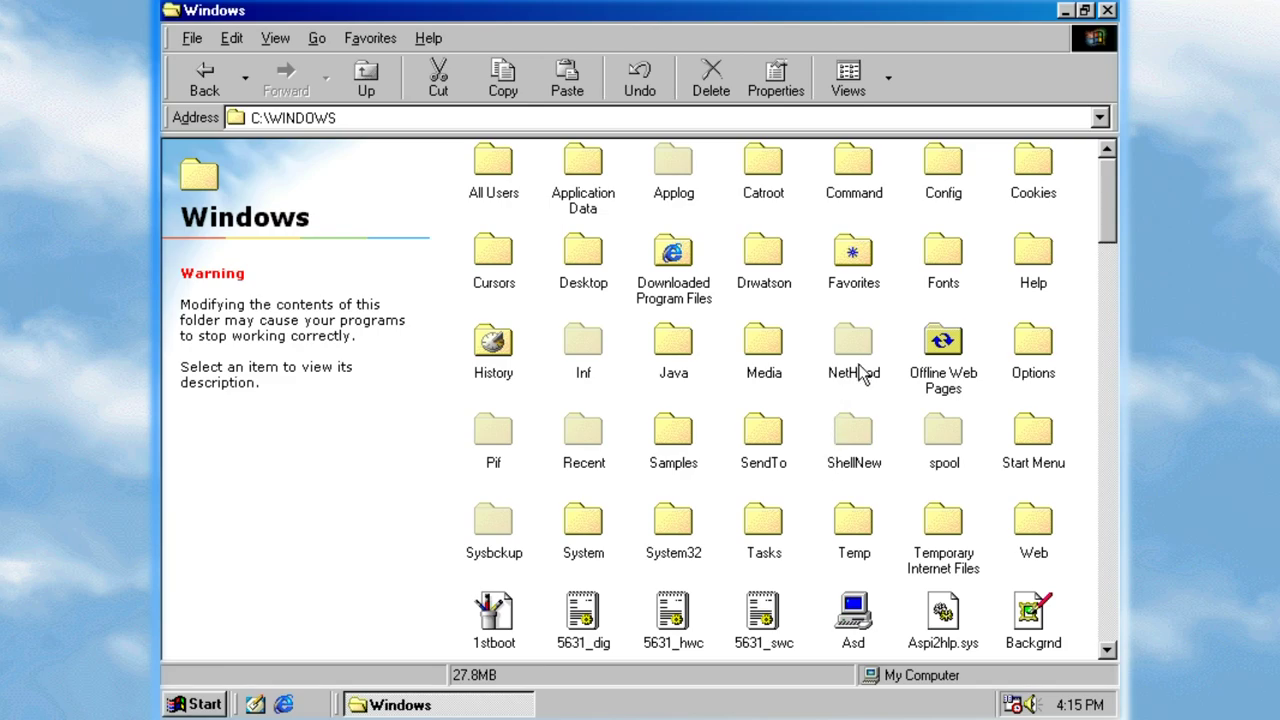
pyautogui.doubleClick(1031, 345)
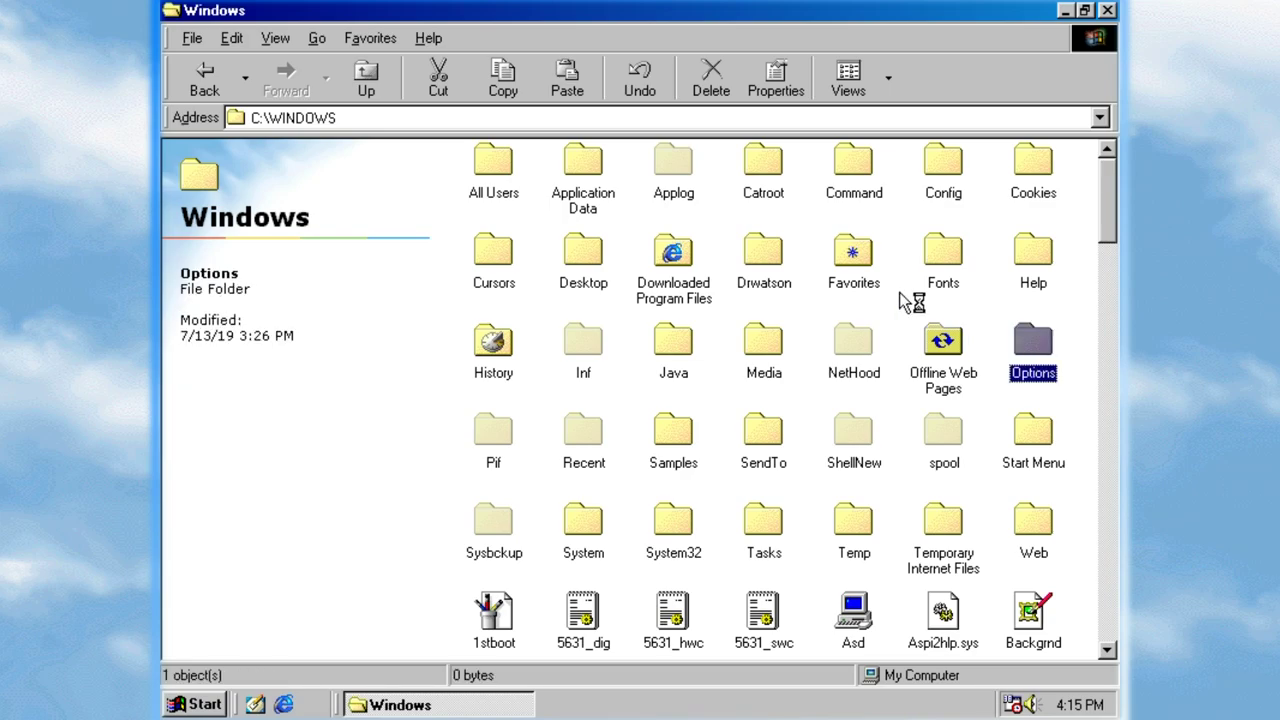
pyautogui.doubleClick(495, 165)
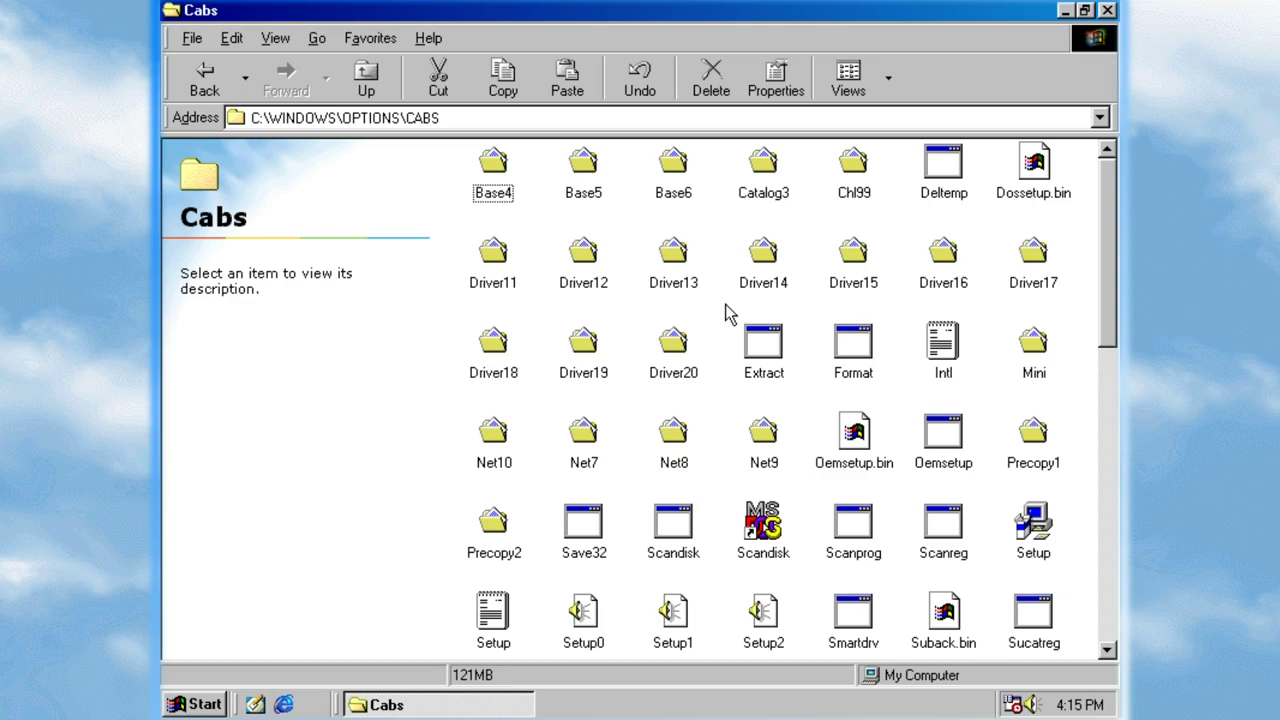
pyautogui.rightClick(726, 304)
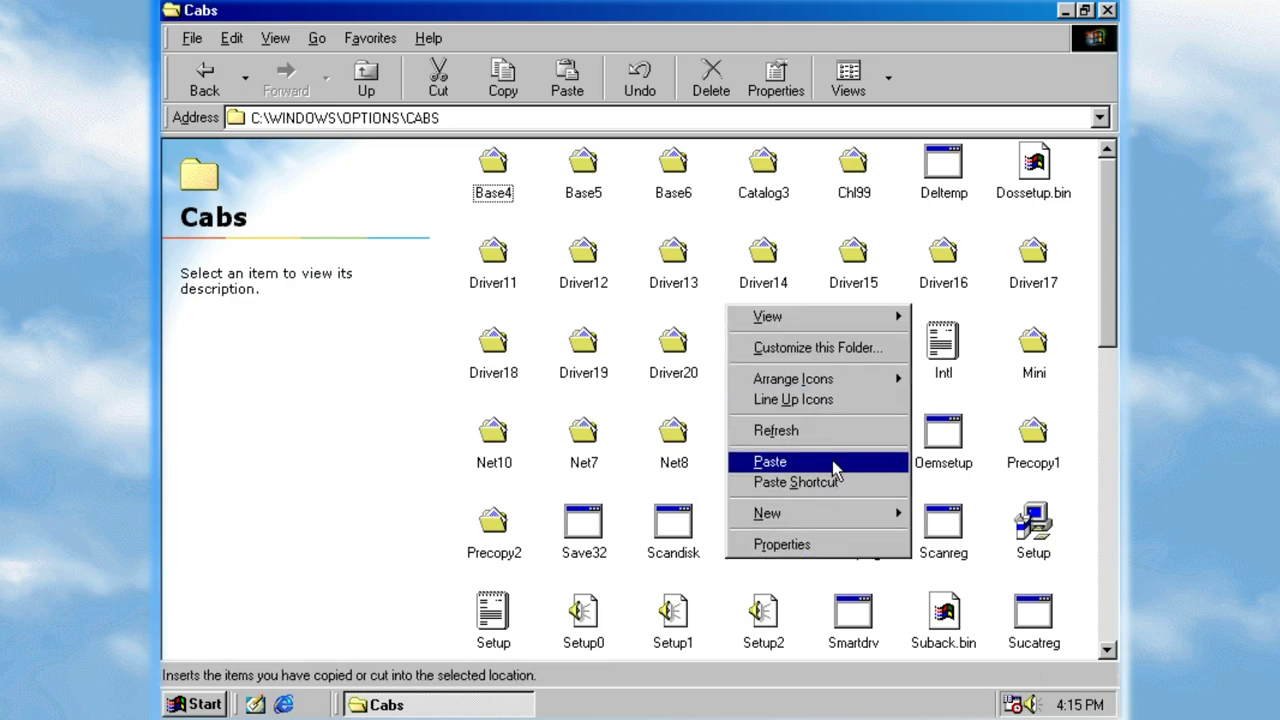
pyautogui.click(834, 462)
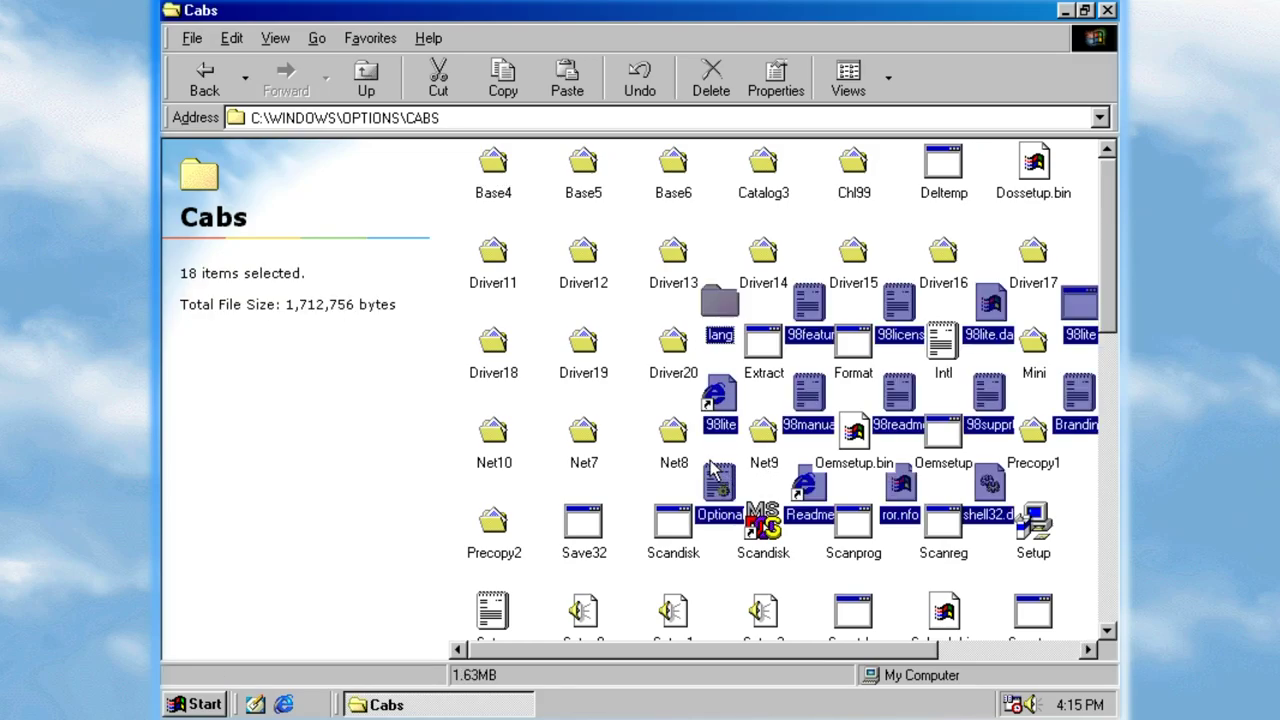
# Step: Arrange the icons in the Cabs folder by name and close the folder window
pyautogui.rightClick(632, 471)
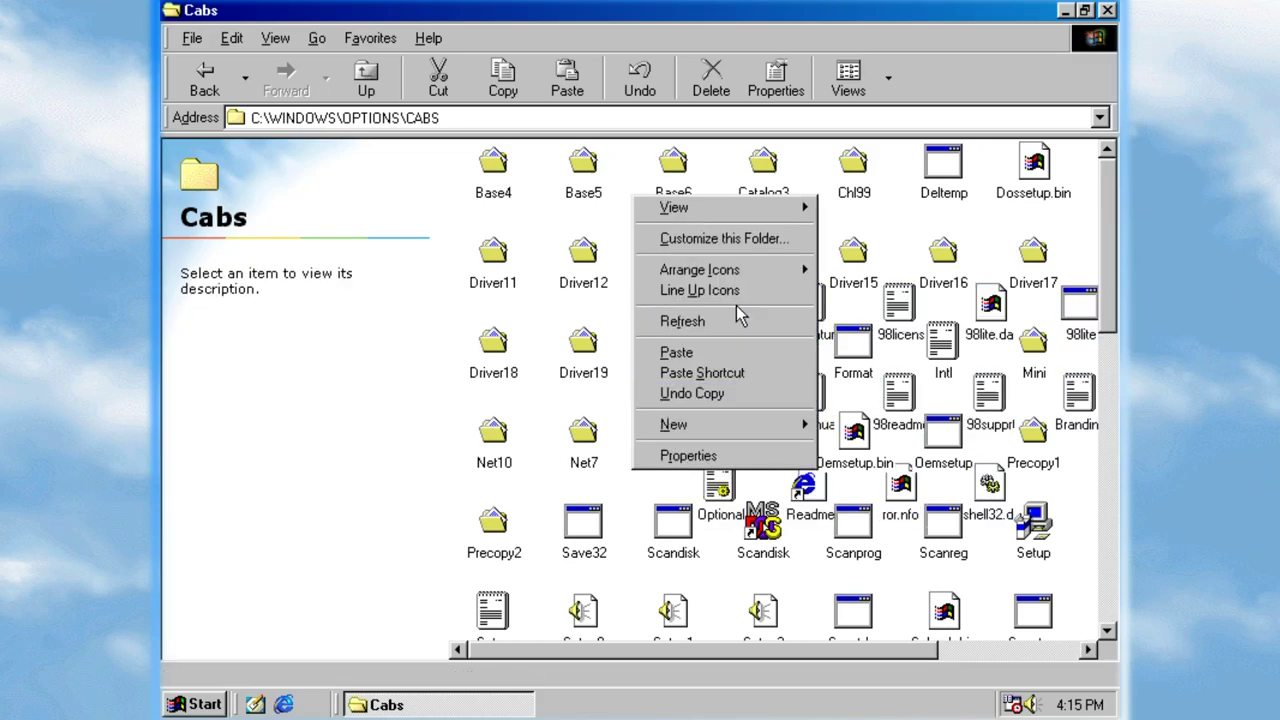
pyautogui.moveTo(743, 280)
pyautogui.click(860, 269)
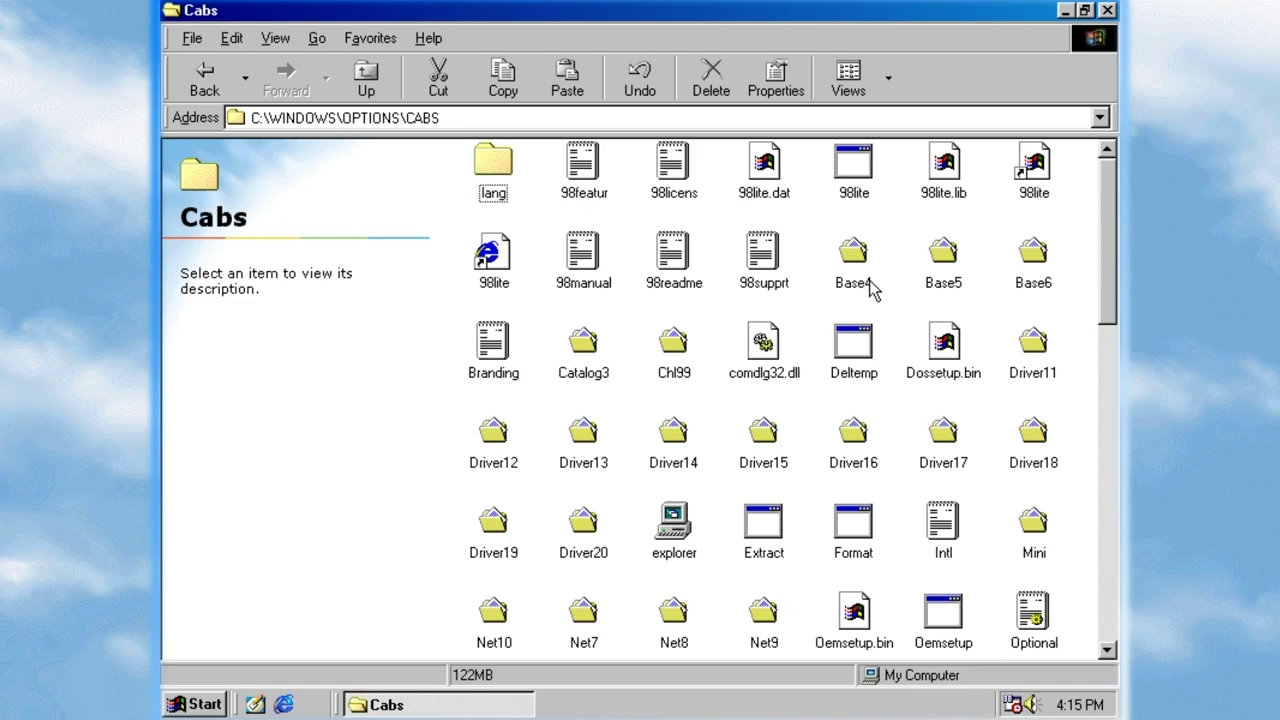
pyautogui.click(1107, 10)
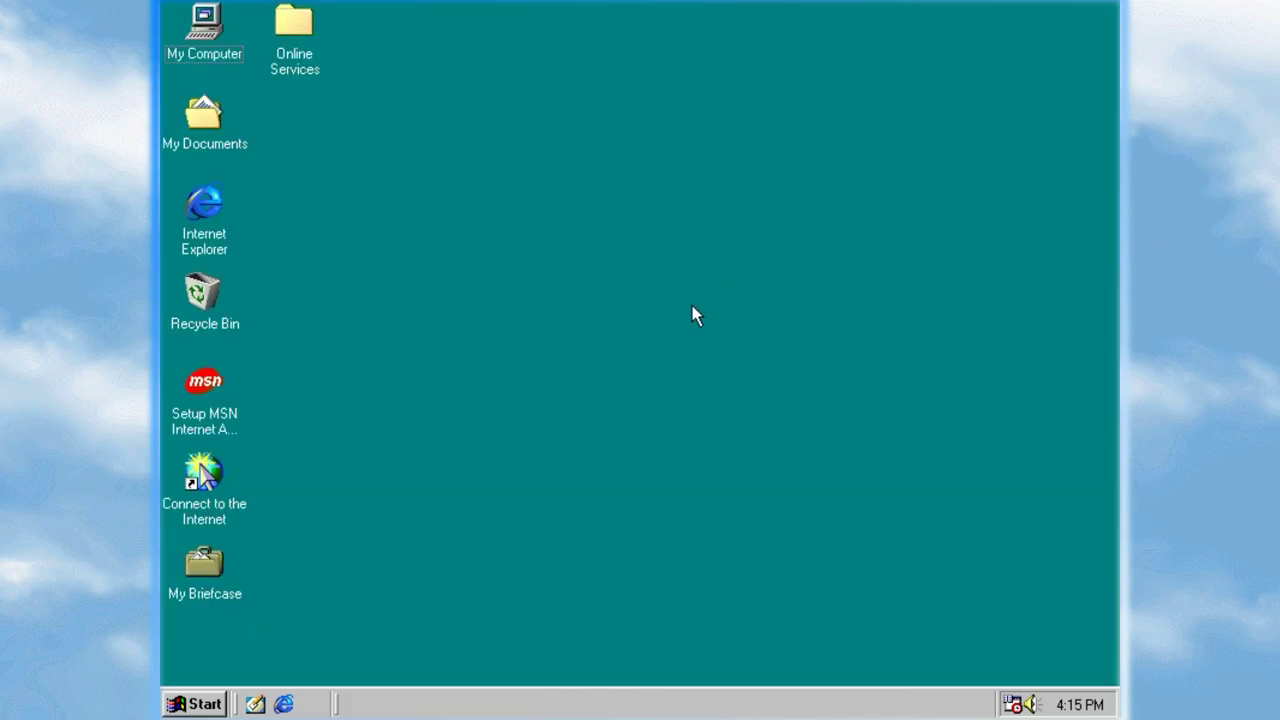
# Step: Try to launch C:\windows\options\98lite.exe through the Run command
pyautogui.click(195, 704)
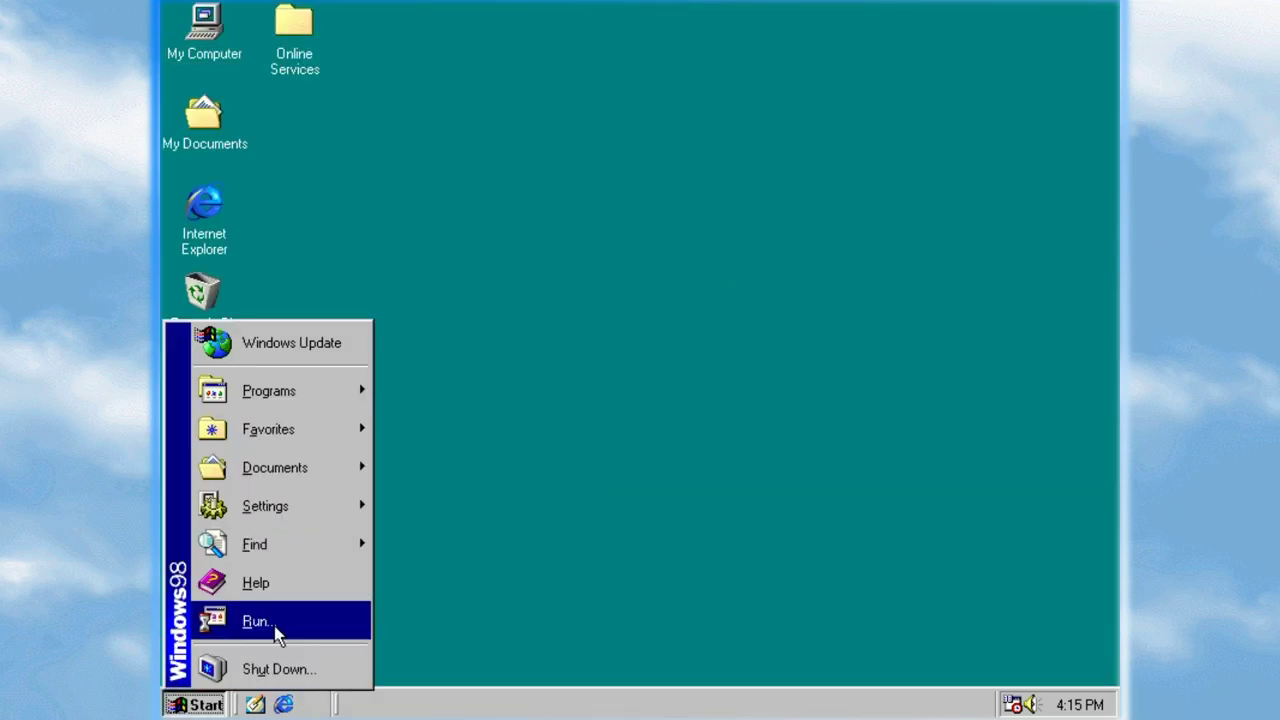
pyautogui.click(277, 622)
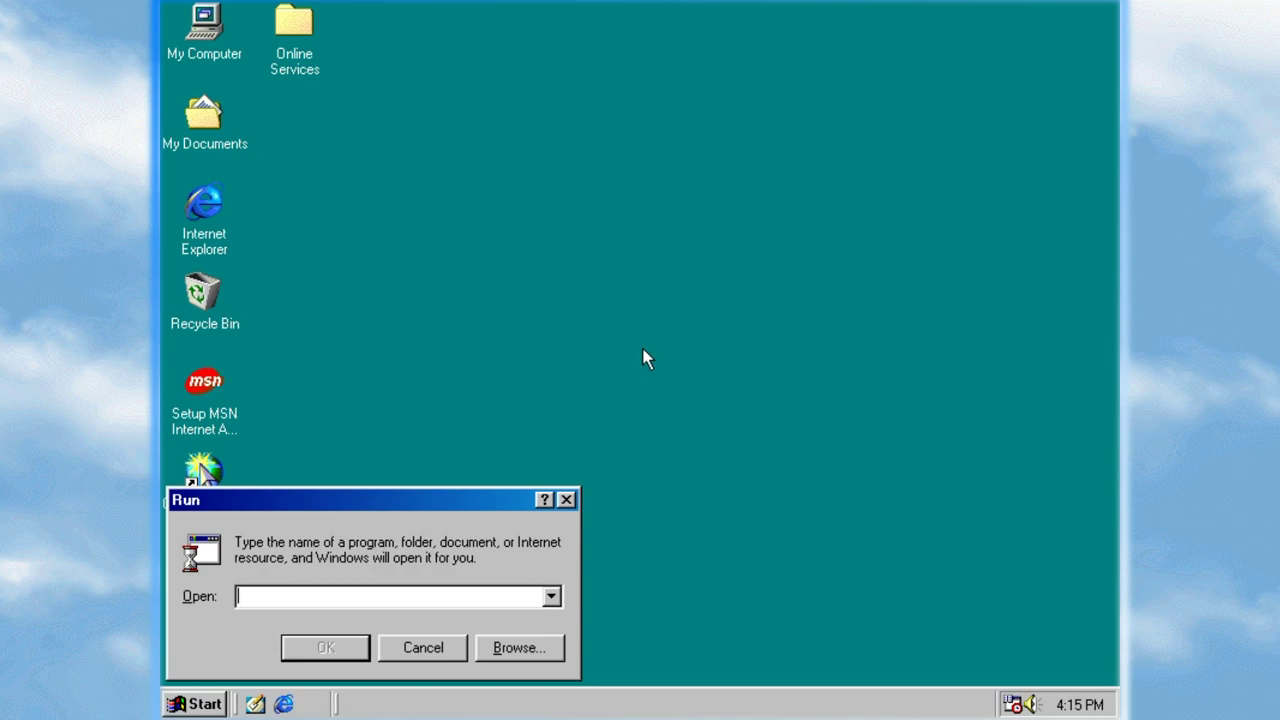
pyautogui.write('C:\\windows\\')
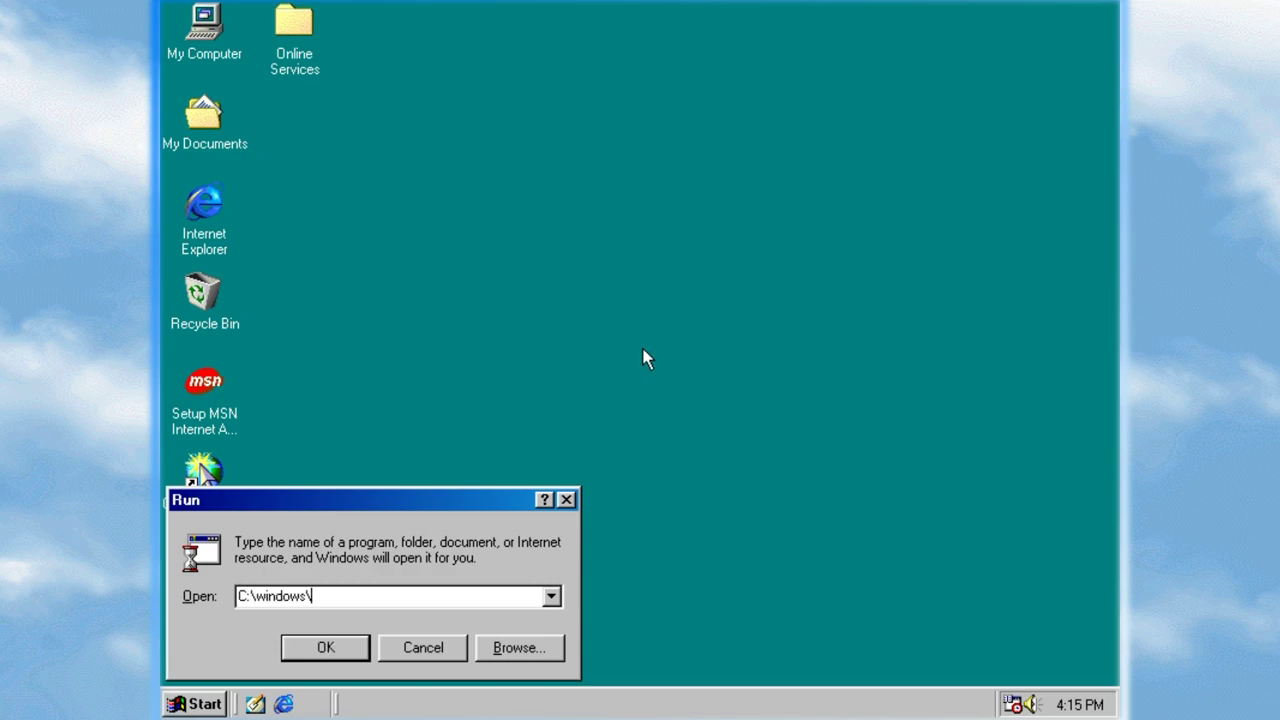
pyautogui.write('options\\98lite.exe')
pyautogui.press('Return')
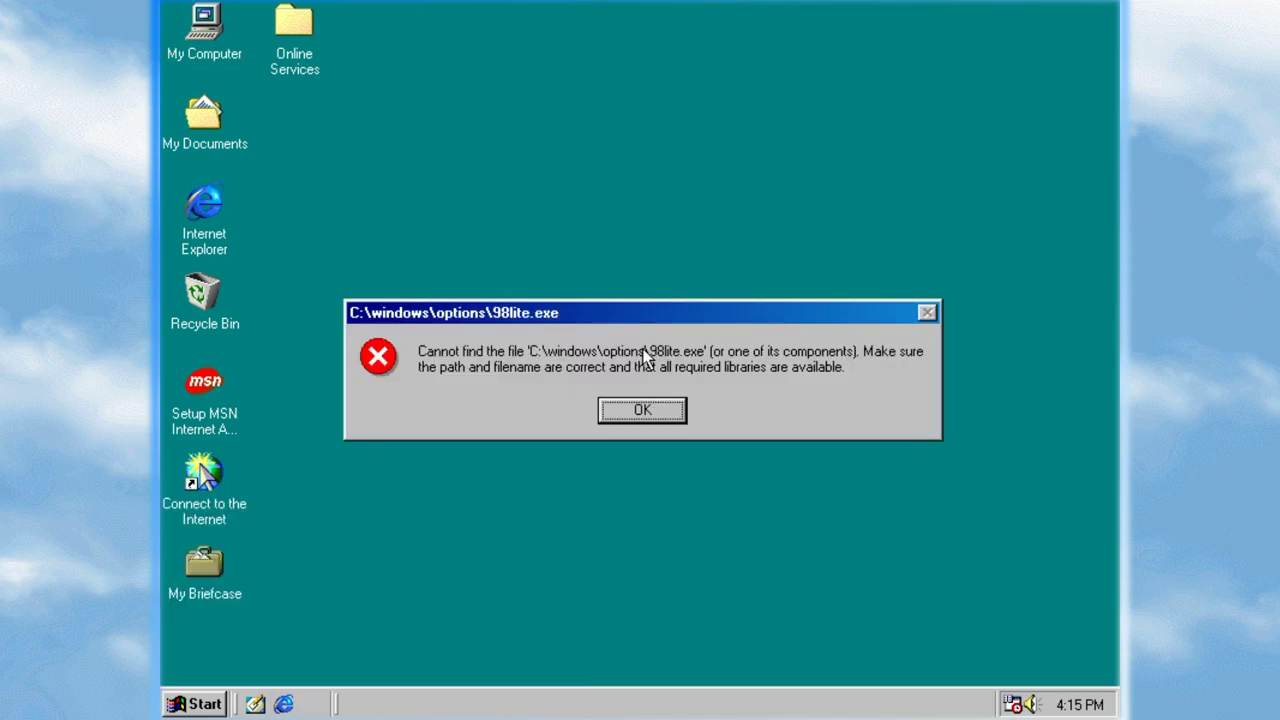
# Step: Retry the launch with the path C:\windows\options\98lite and check the Options folder for the program's location
pyautogui.press('Return')
pyautogui.press('End')
pyautogui.press('BackSpace')
pyautogui.press('BackSpace')
pyautogui.press('BackSpace')
pyautogui.press('BackSpace')
pyautogui.press('Return')
pyautogui.press('Return')
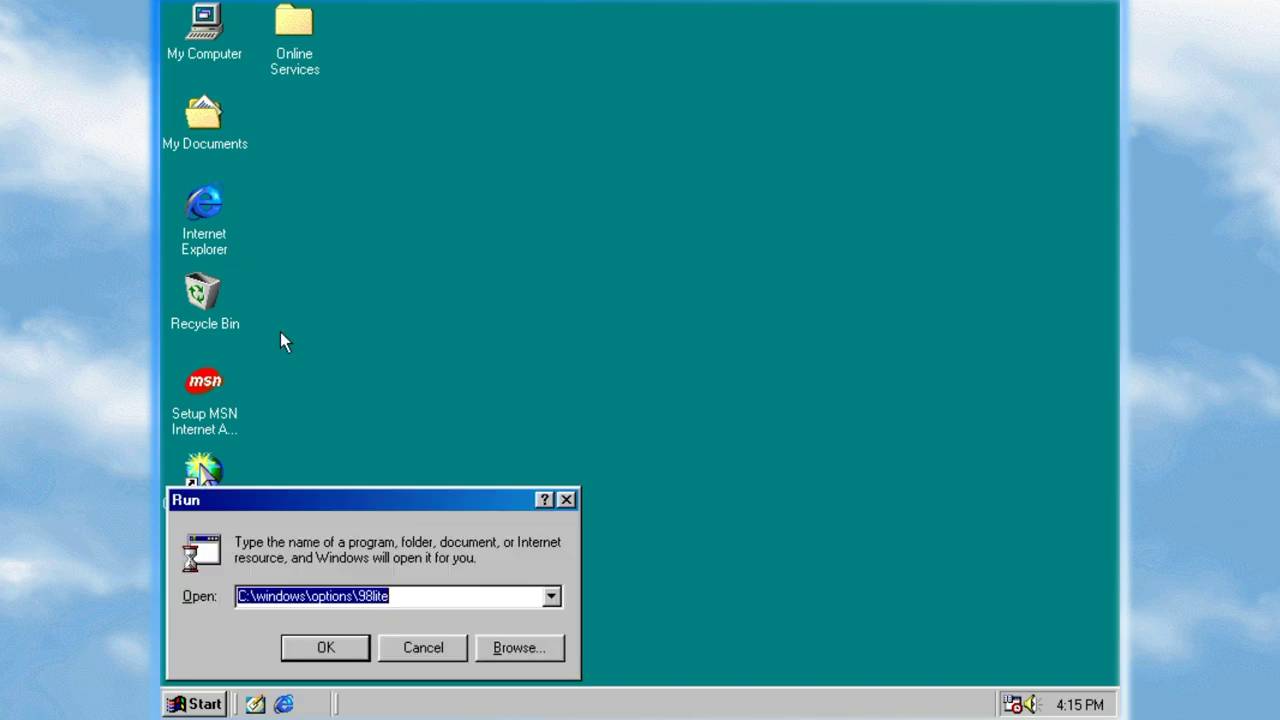
pyautogui.click(538, 648)
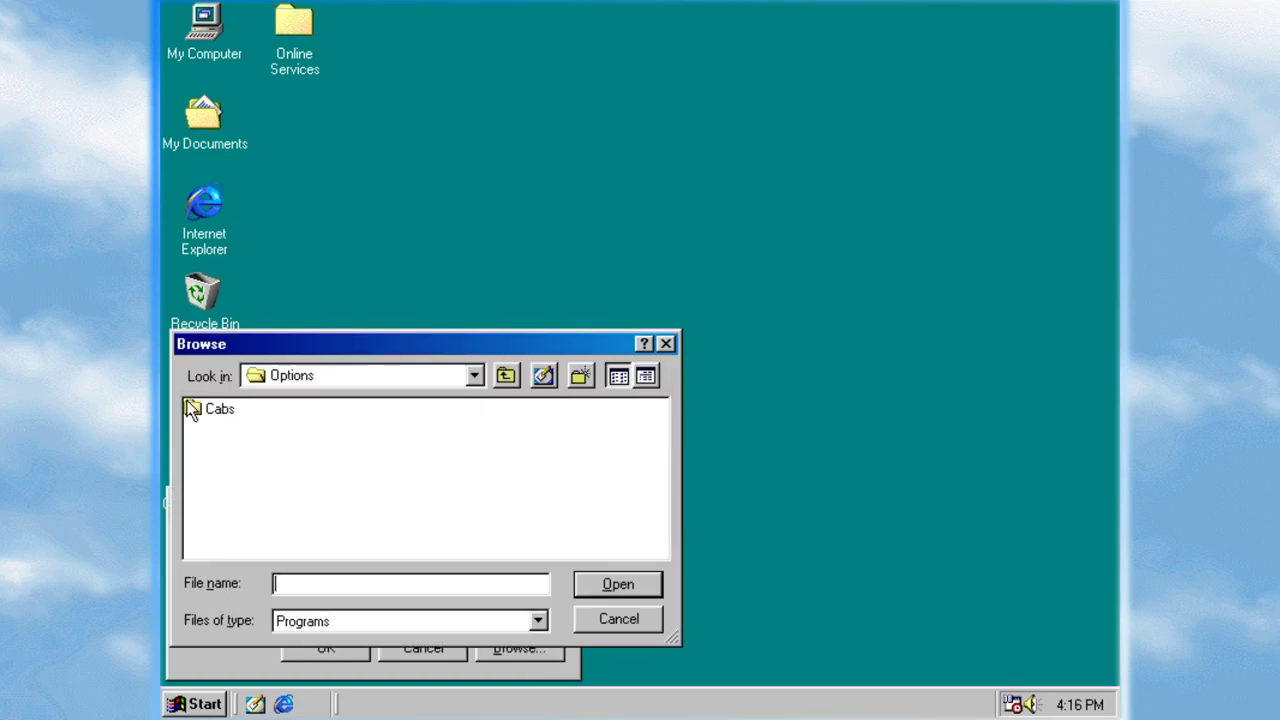
pyautogui.click(619, 619)
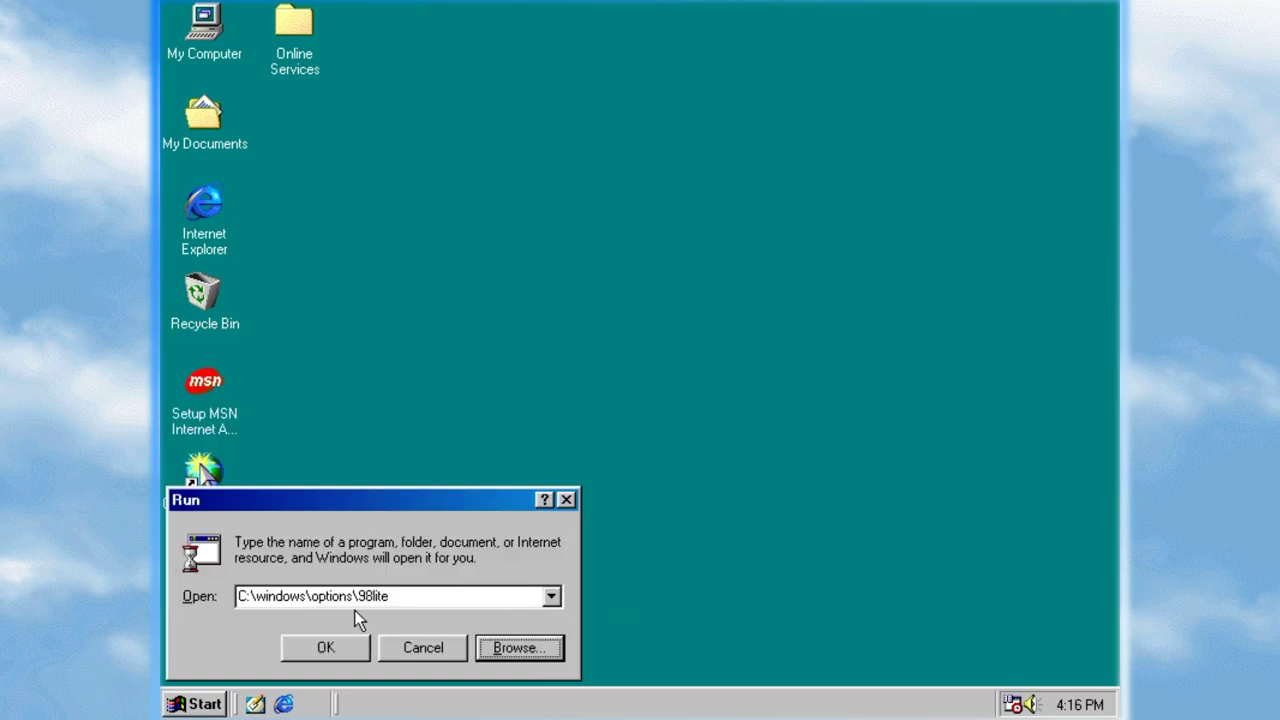
# Step: Correct the Run path to C:\windows\options\cabs\98lite.exe and launch the program
pyautogui.press('Tab')
pyautogui.press('End')
pyautogui.press('Left')
pyautogui.press('Left')
pyautogui.press('Left')
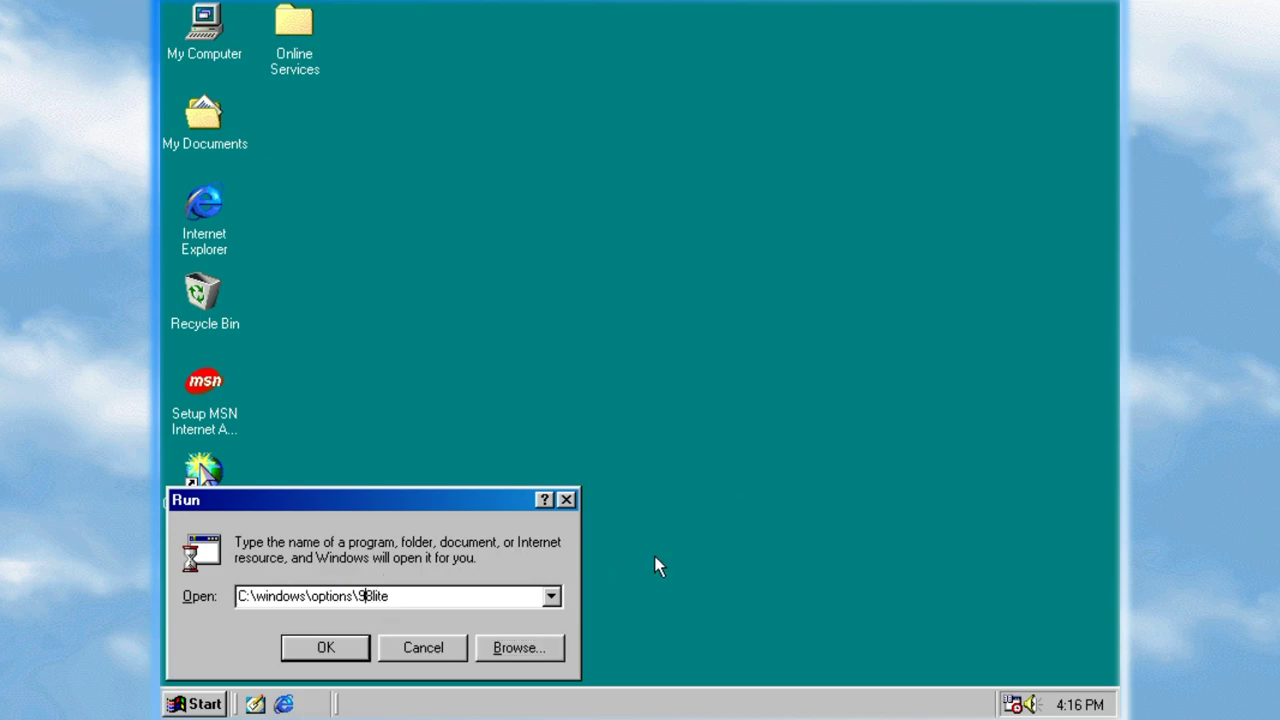
pyautogui.press('Left')
pyautogui.write('cabs\\')
pyautogui.press('Right')
pyautogui.press('Right')
pyautogui.press('Right')
pyautogui.press('Right')
pyautogui.press('Right')
pyautogui.press('Right')
pyautogui.write('.exe')
pyautogui.press('Return')
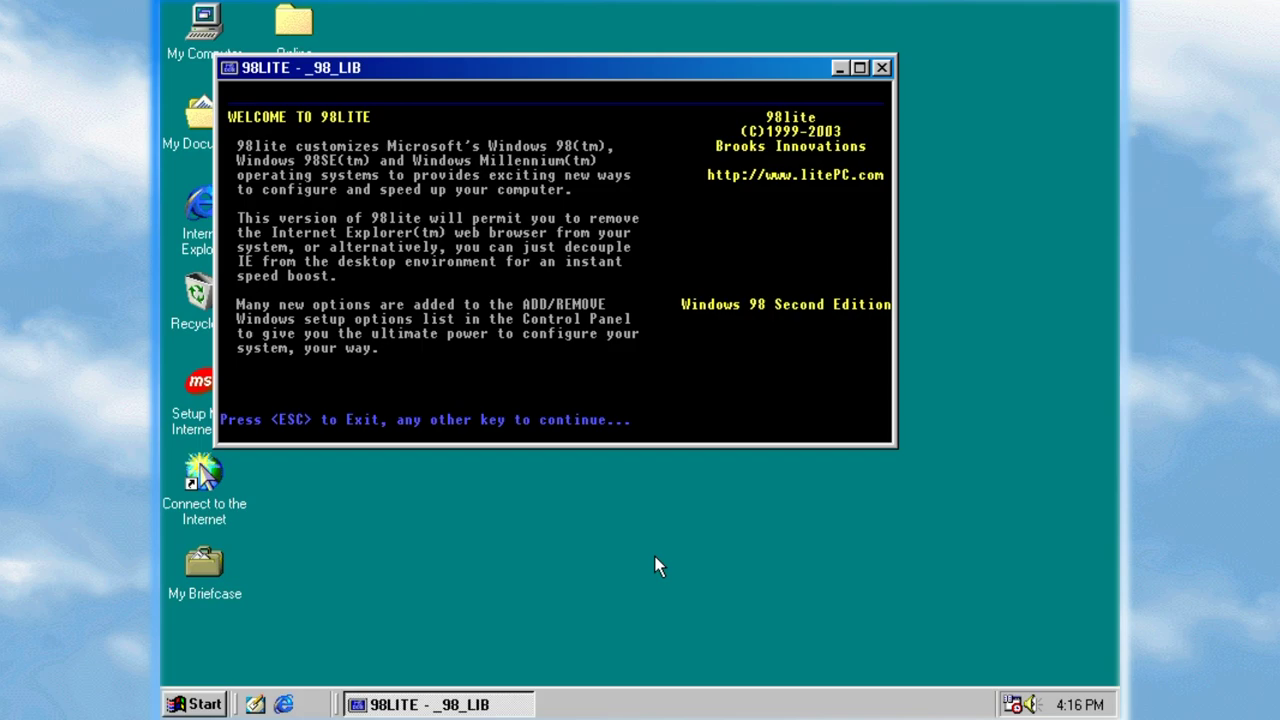
# Step: Continue past the 98lite welcome screen and accept the user license to reach the installation options
pyautogui.press('Return')
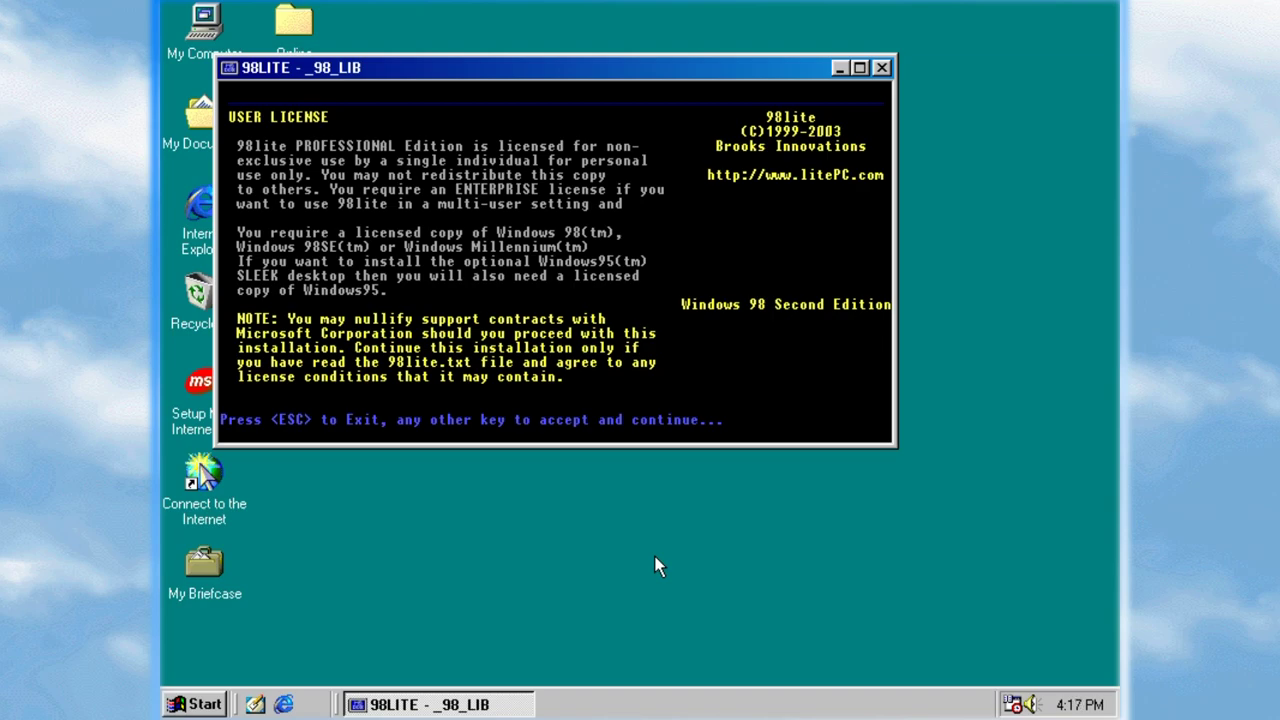
pyautogui.press('Return')
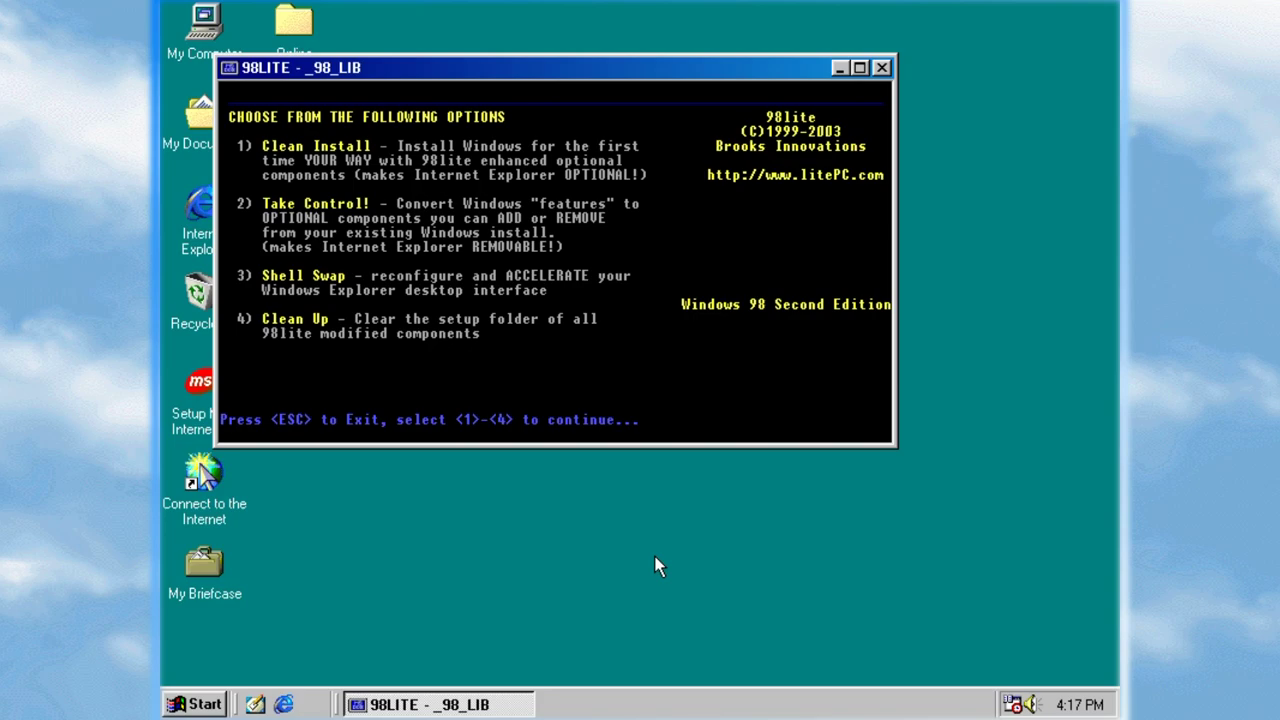
# Step: Use Shell Swap to install the SLEEK Windows 95 Explorer desktop, and restart the computer to apply it
pyautogui.press('3')
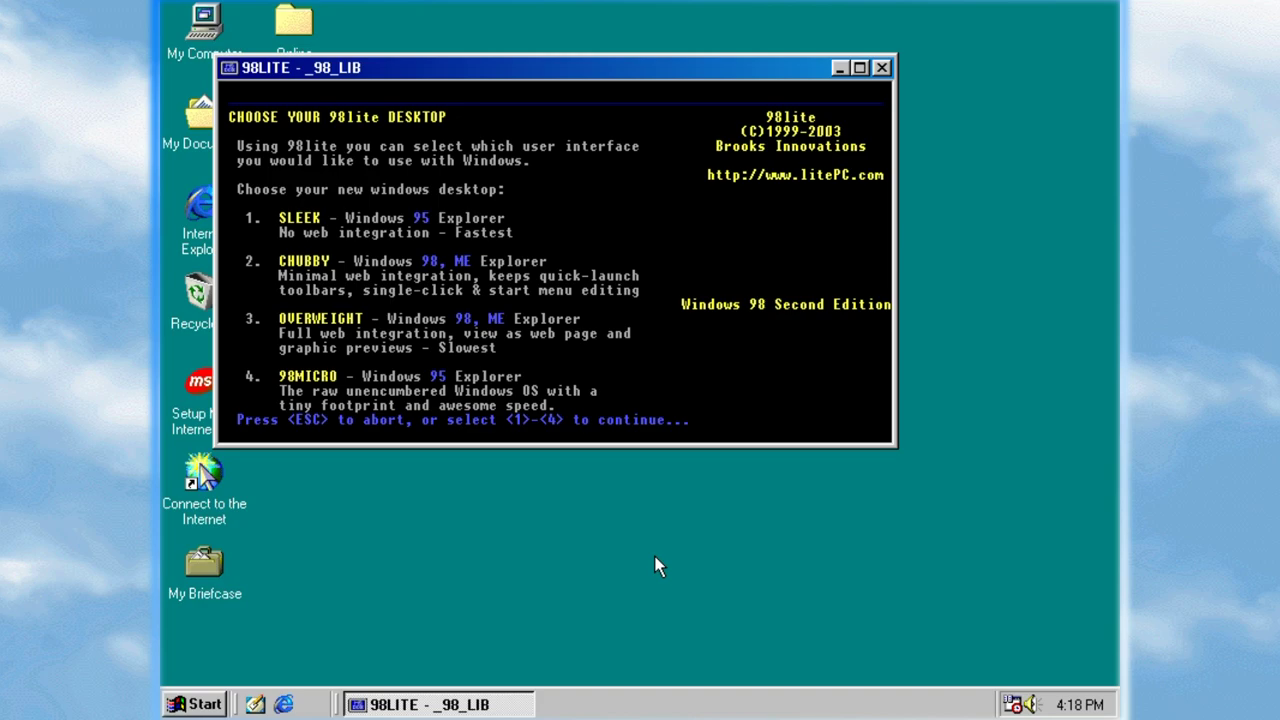
pyautogui.press('2')
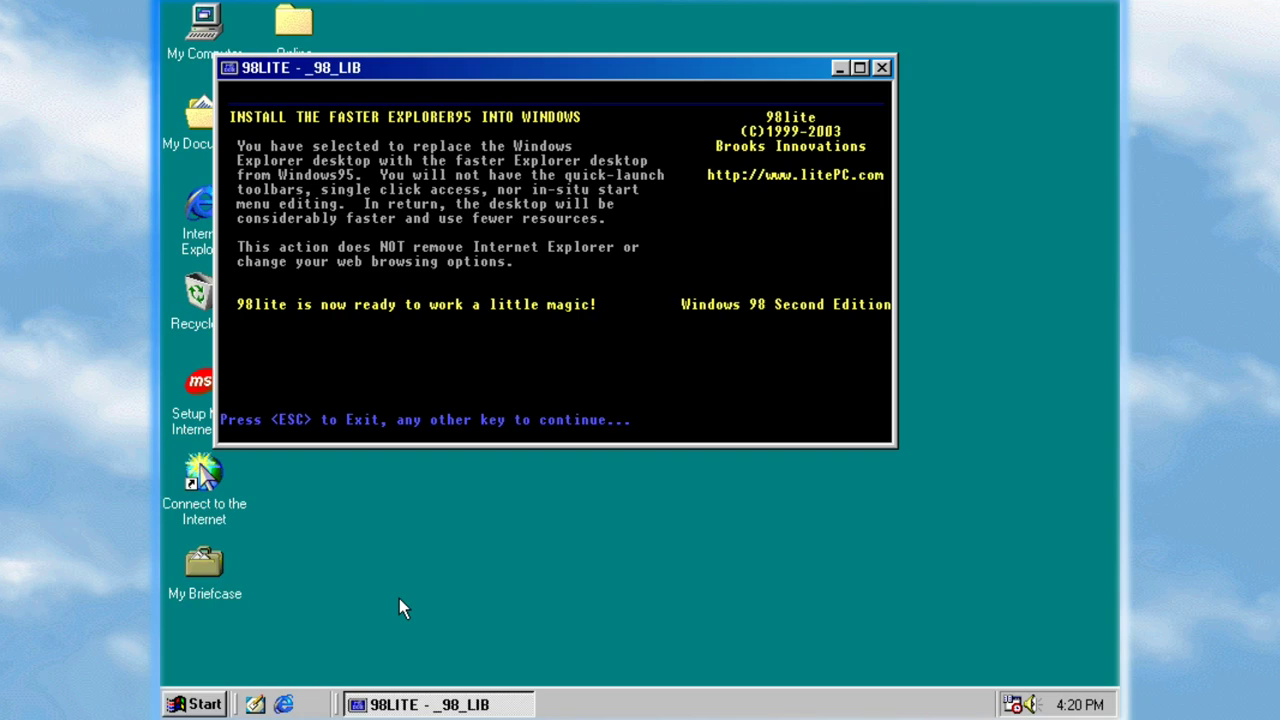
pyautogui.press('Return')
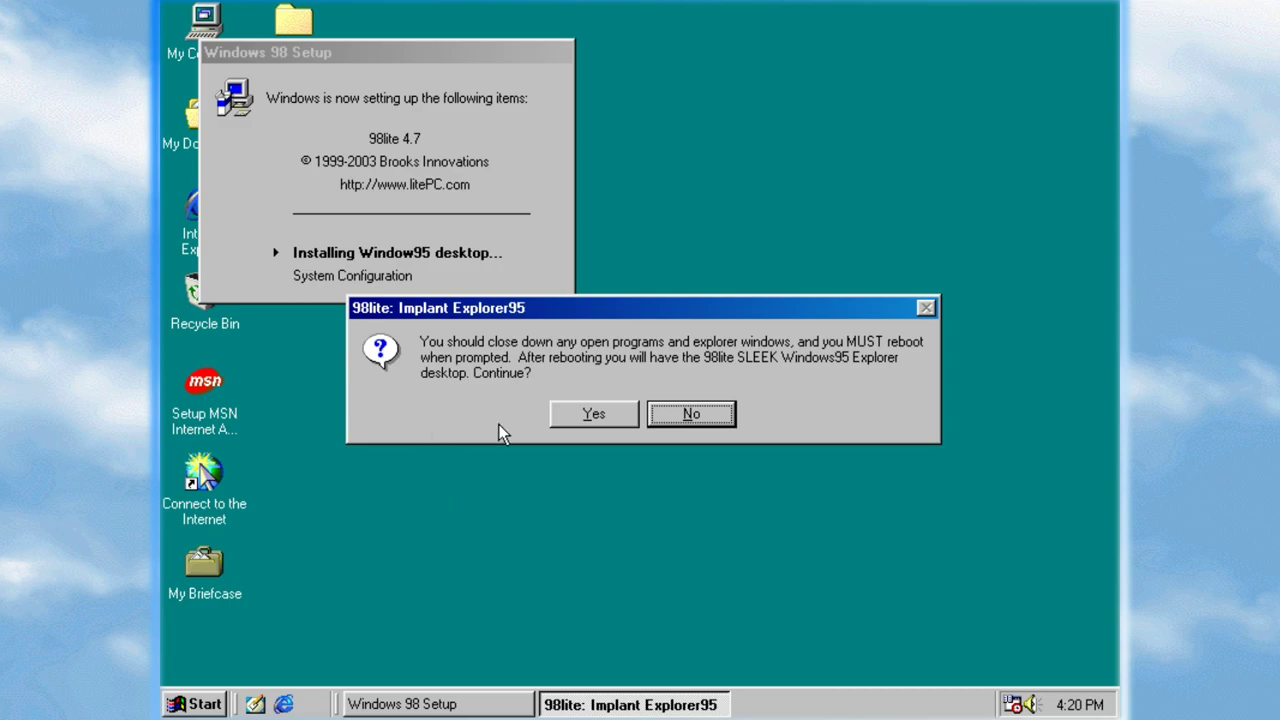
pyautogui.click(599, 416)
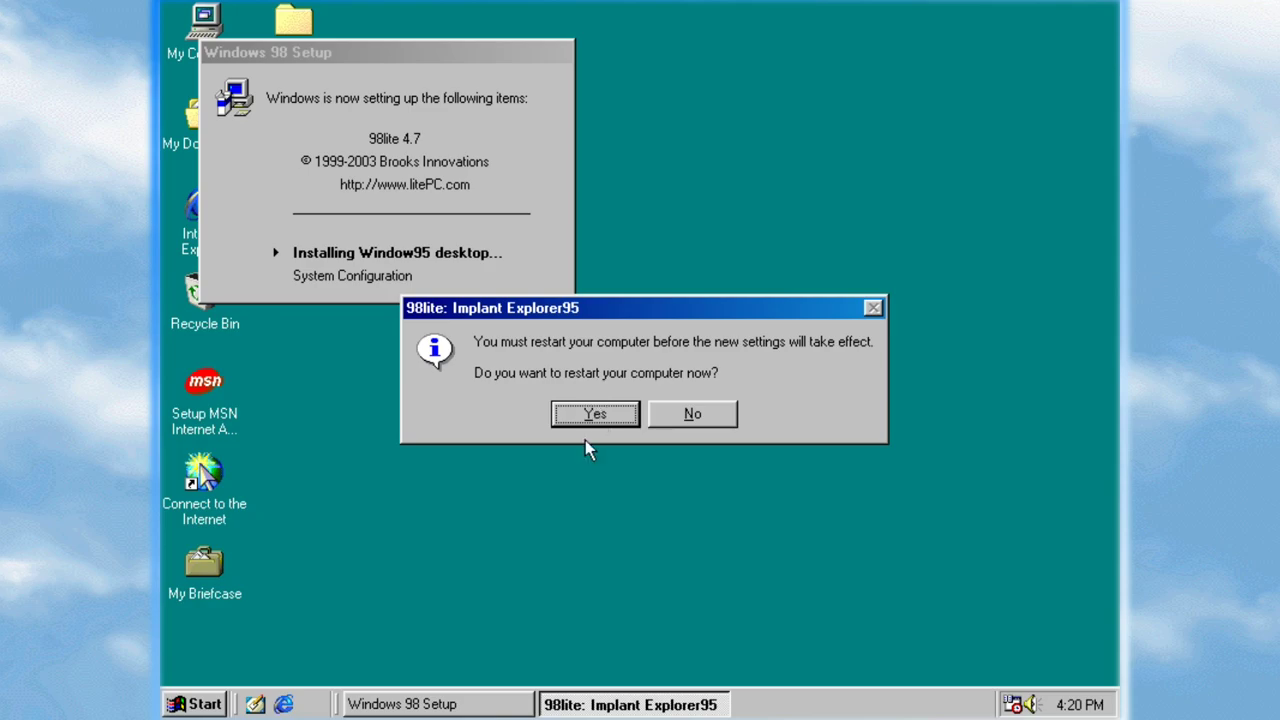
pyautogui.click(595, 414)
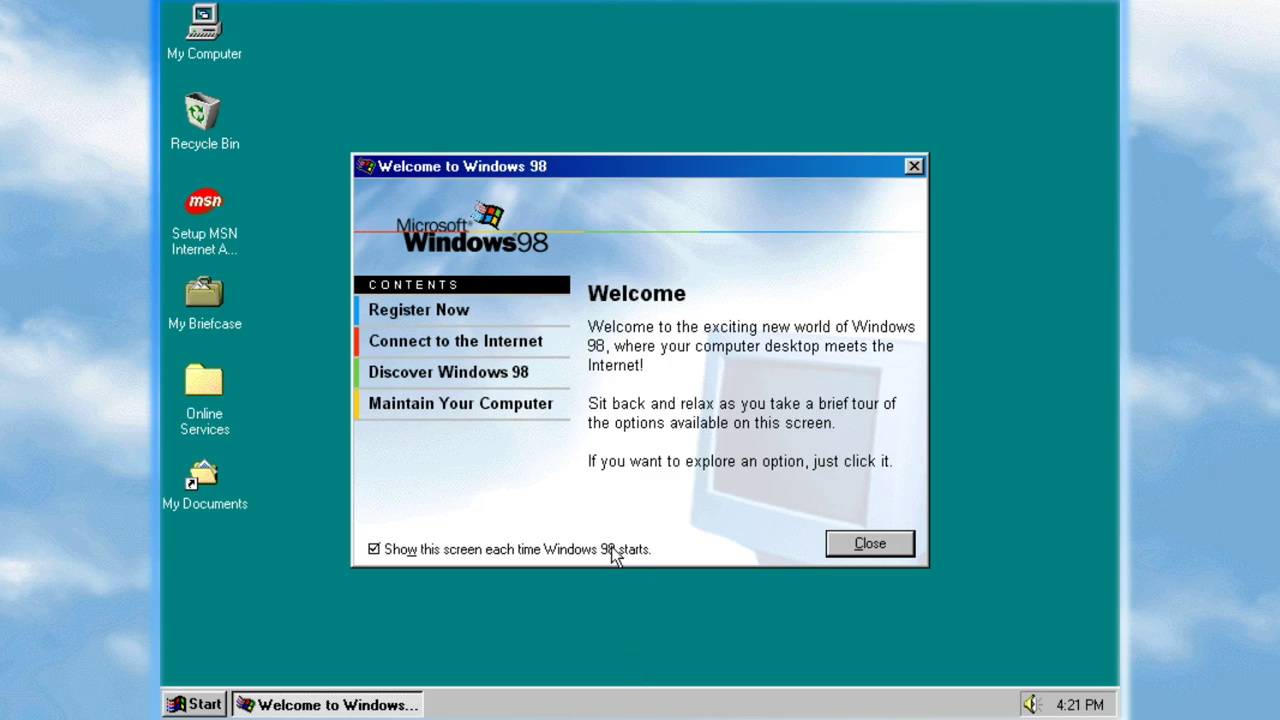
# Step: Disable showing the Welcome to Windows 98 screen at each startup and close it
pyautogui.click(374, 550)
pyautogui.click(886, 547)
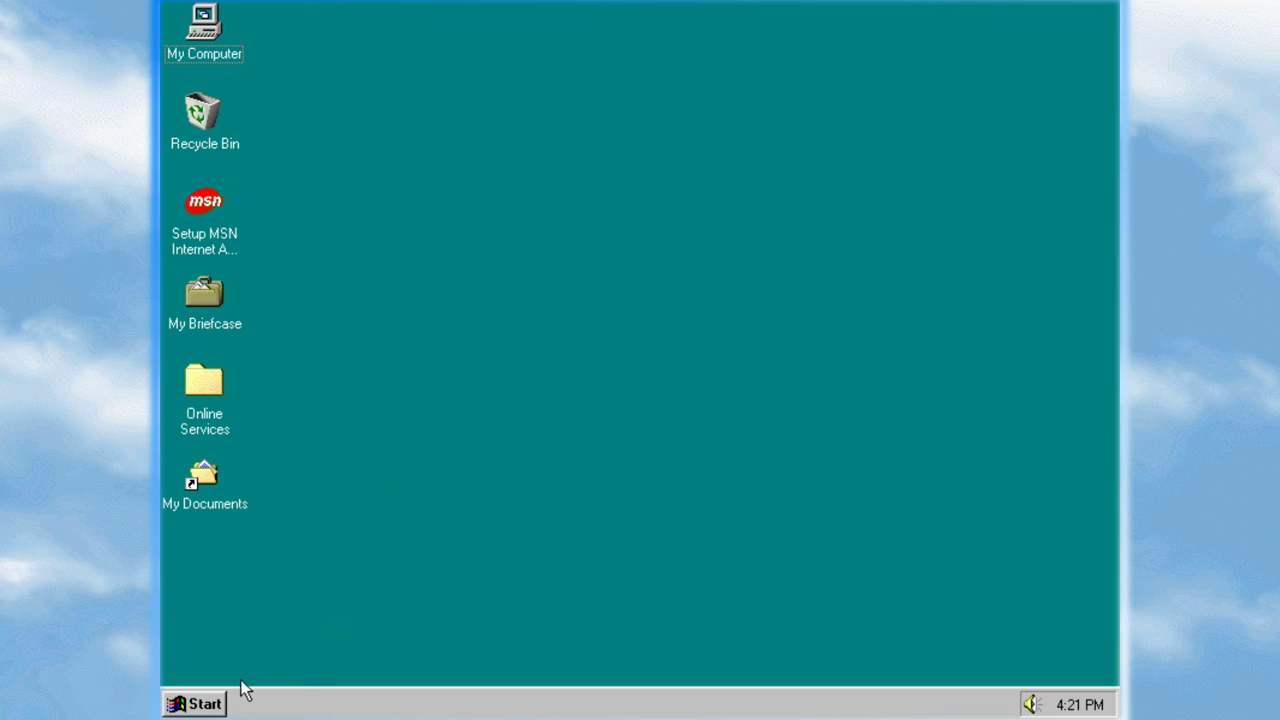
# Step: Look through the installed program groups, including 98lite and Accessories
pyautogui.click(205, 705)
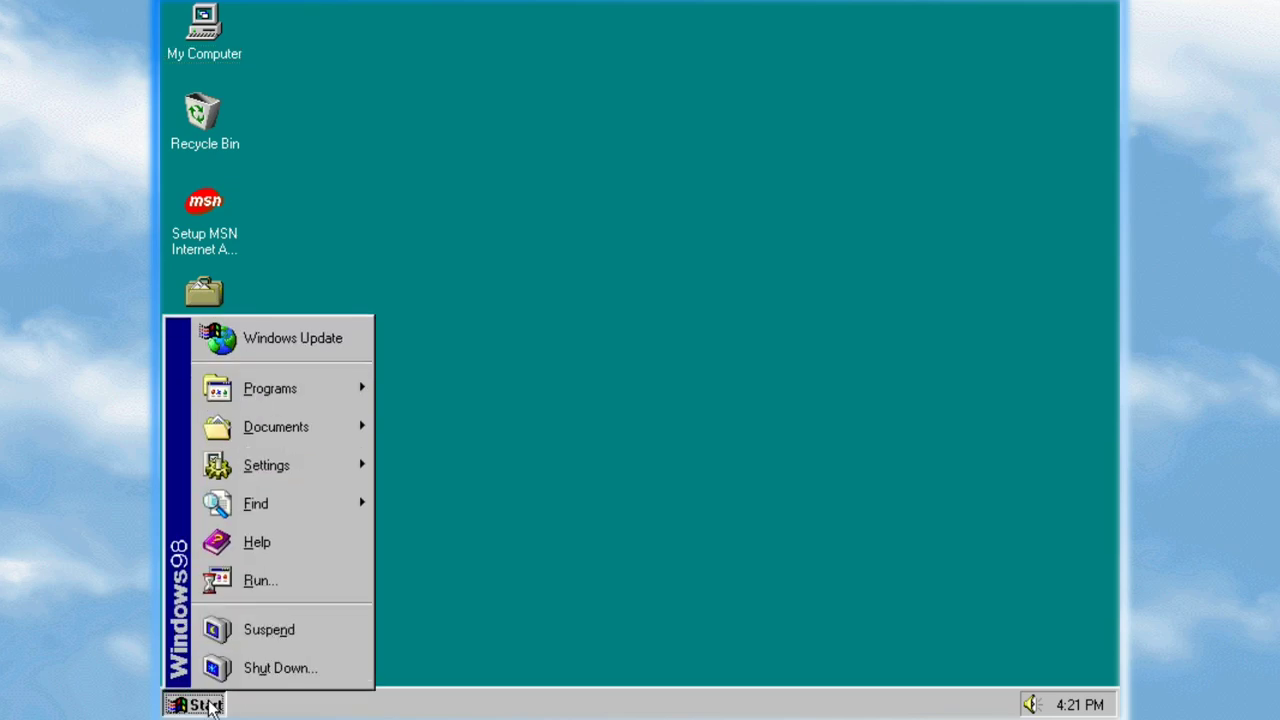
pyautogui.moveTo(281, 398)
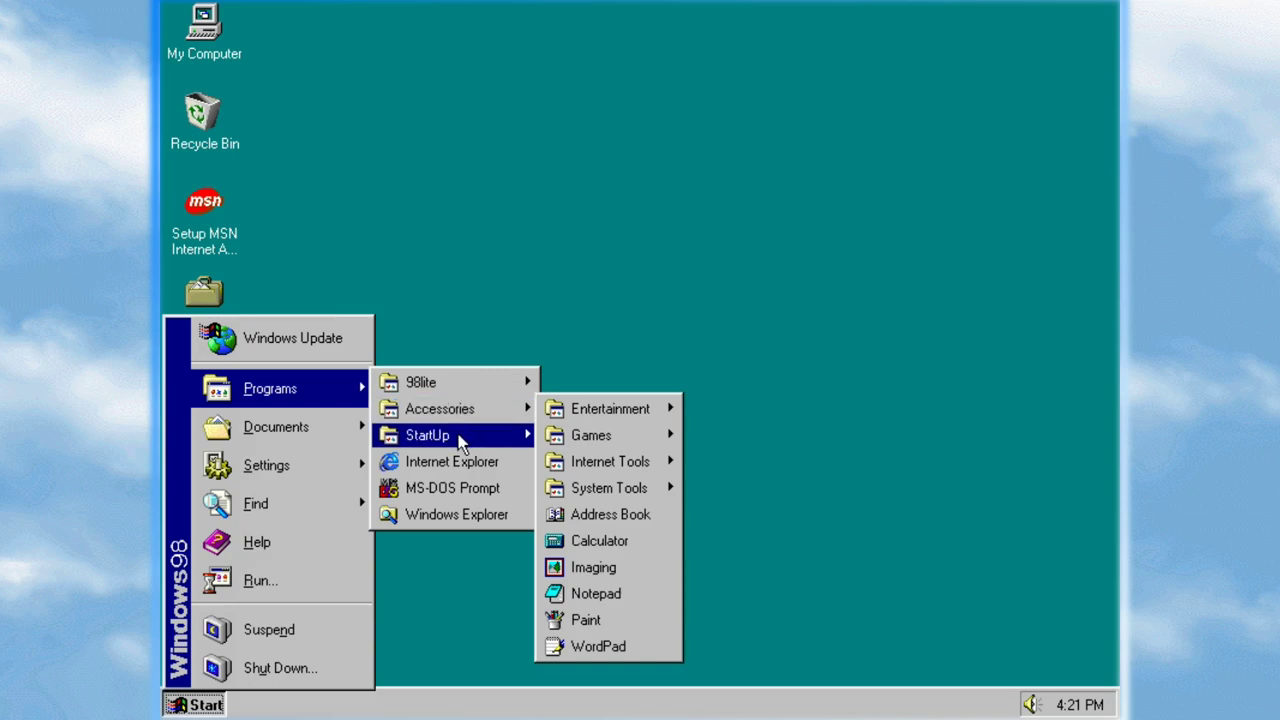
pyautogui.moveTo(472, 390)
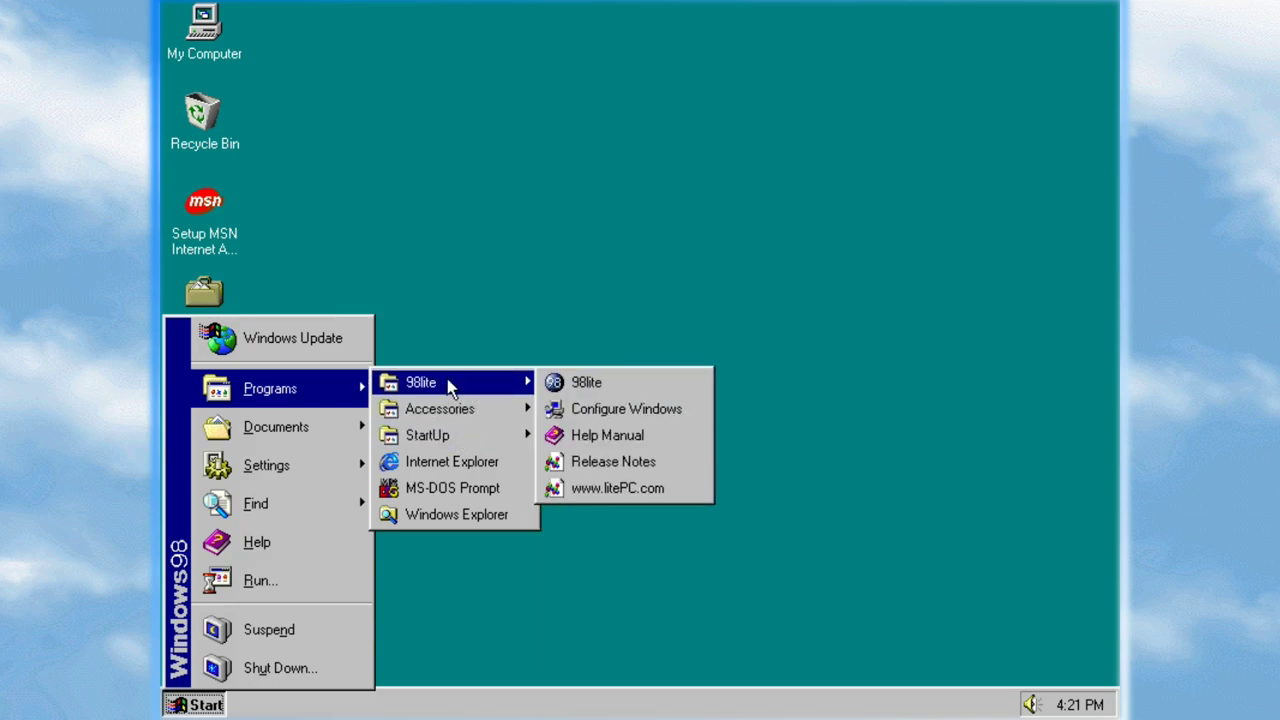
pyautogui.moveTo(426, 400)
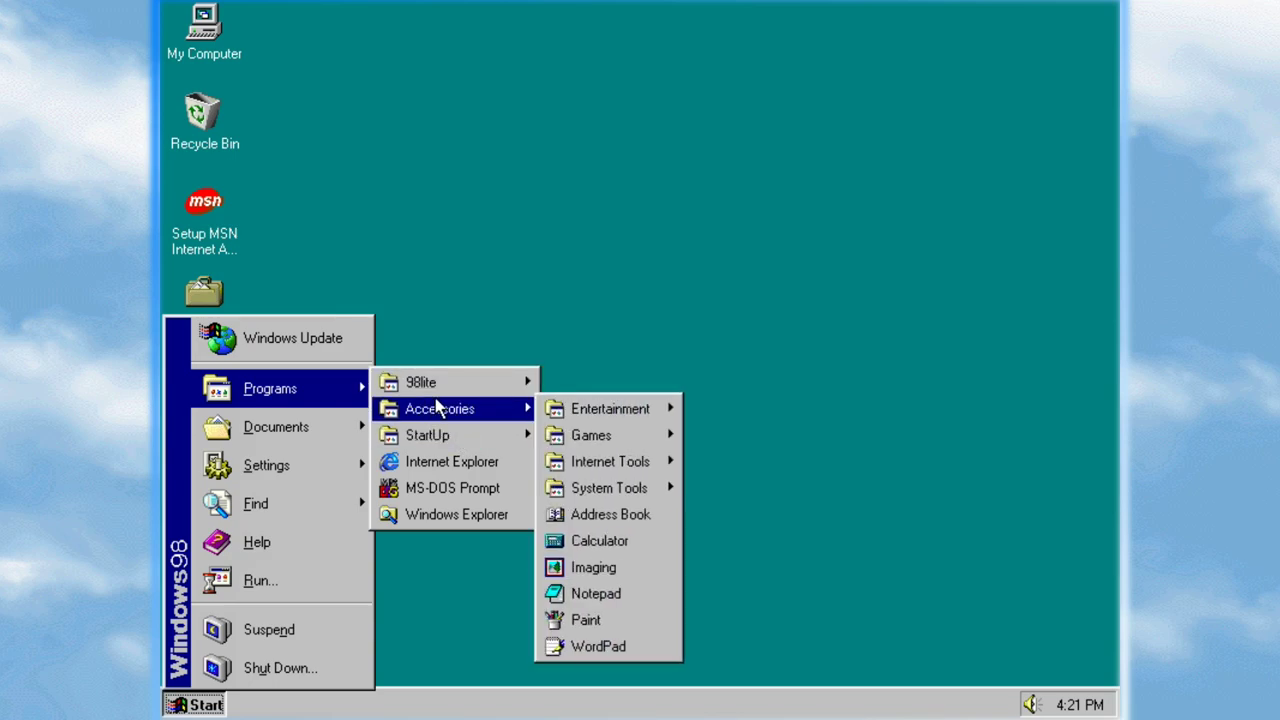
pyautogui.click(211, 52)
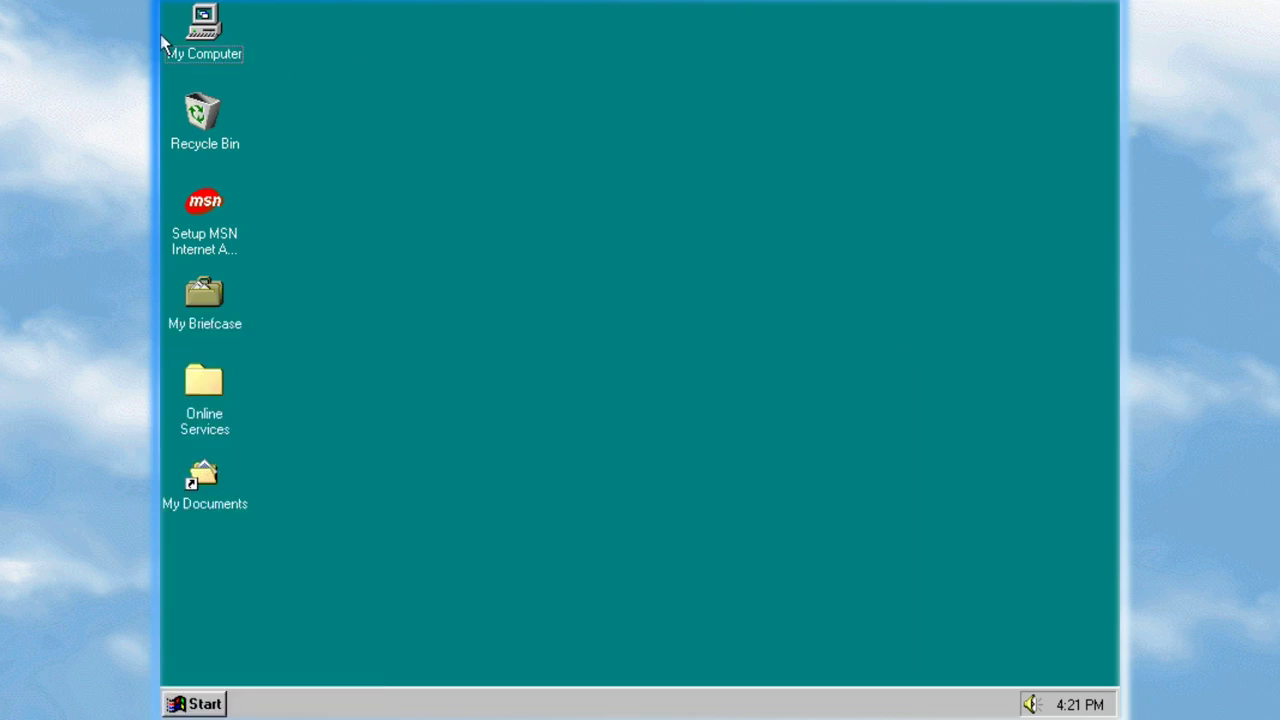
# Step: Open My Computer and the Online Services folder to inspect their windows, and close Online Services
pyautogui.doubleClick(217, 60)
pyautogui.moveTo(394, 102); pyautogui.dragTo(711, 172)
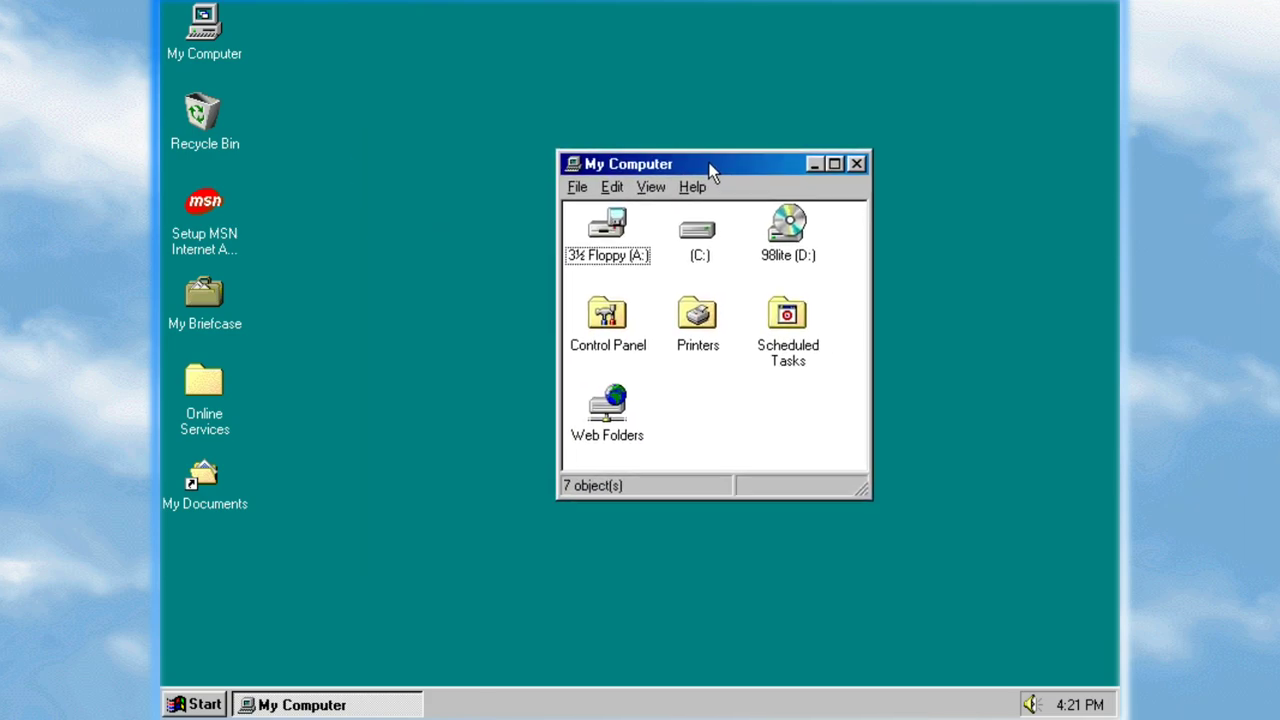
pyautogui.doubleClick(184, 418)
pyautogui.moveTo(376, 125); pyautogui.dragTo(369, 261)
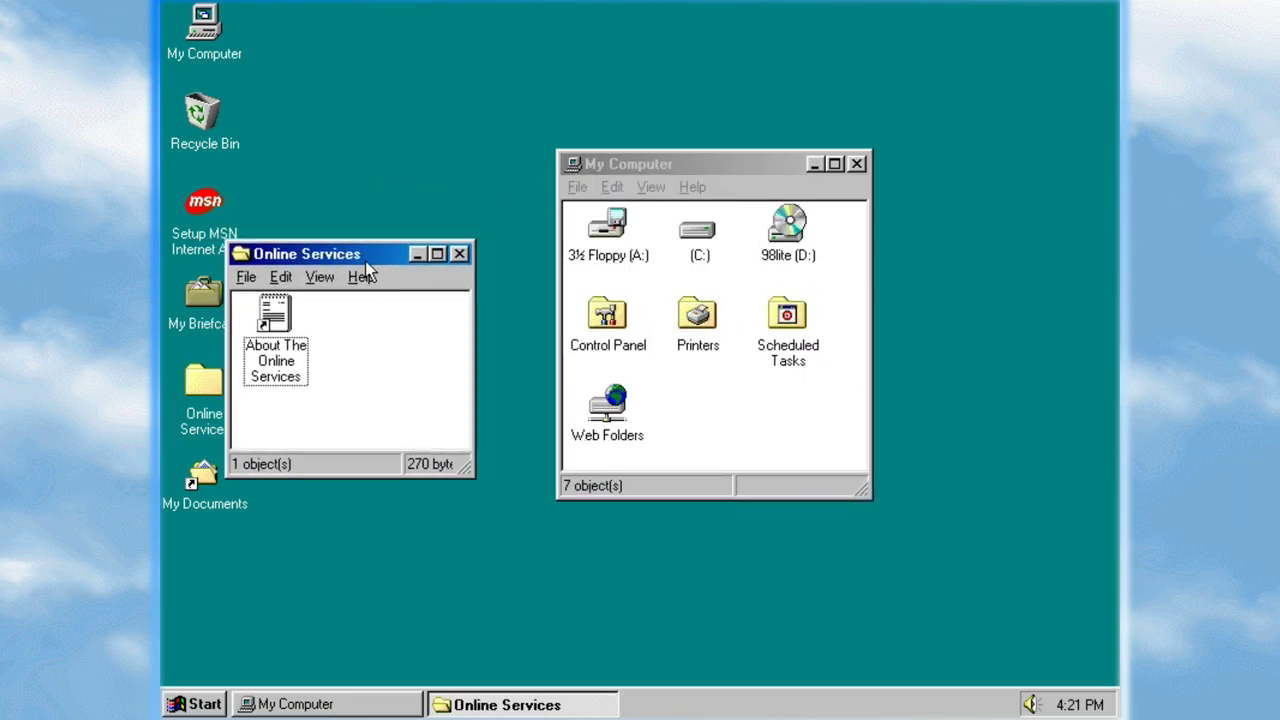
pyautogui.click(461, 251)
pyautogui.click(826, 452)
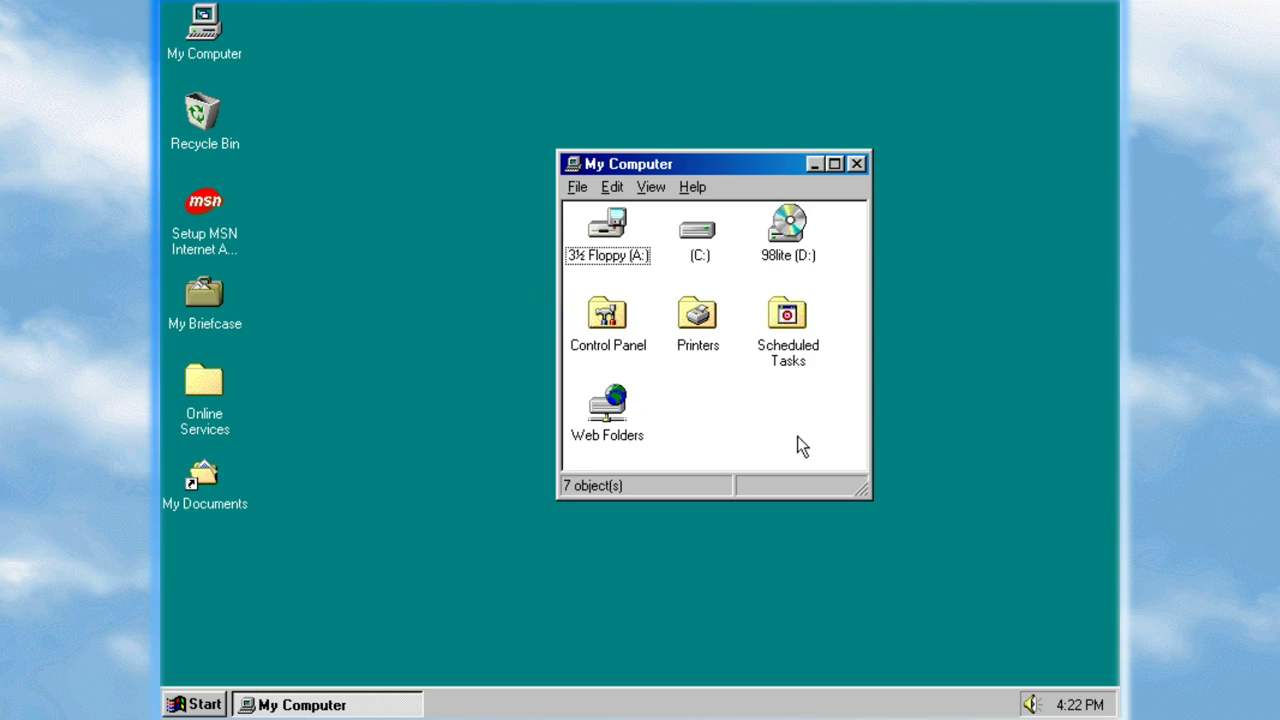
# Step: View the general System Properties from the My Computer window twice, leaving the settings unaltered
pyautogui.rightClick(692, 406)
pyautogui.click(797, 548)
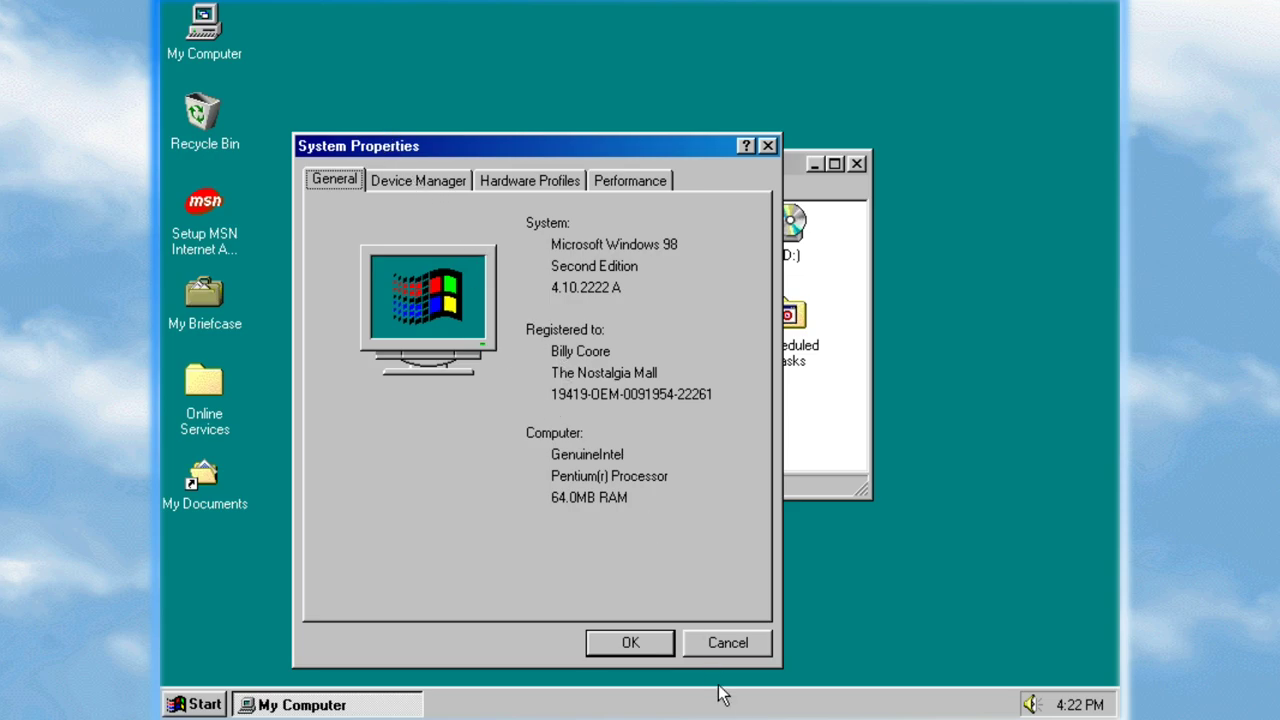
pyautogui.click(742, 642)
pyautogui.rightClick(737, 325)
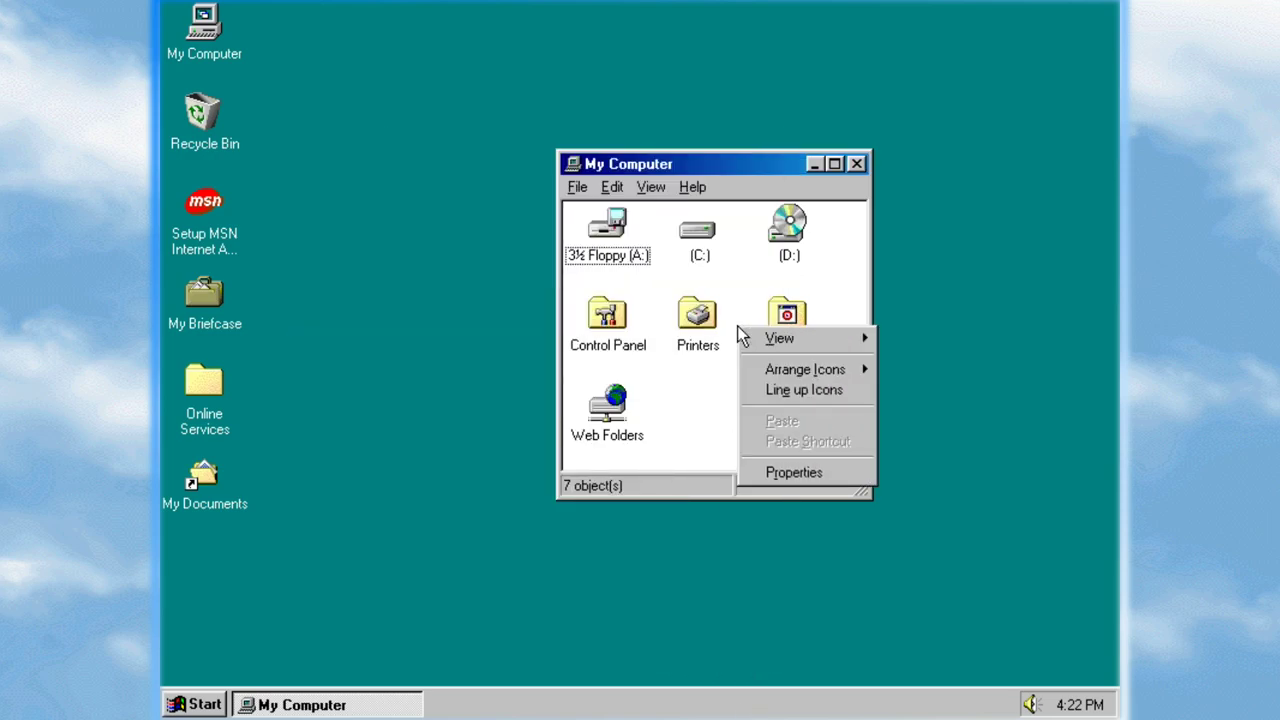
pyautogui.click(825, 480)
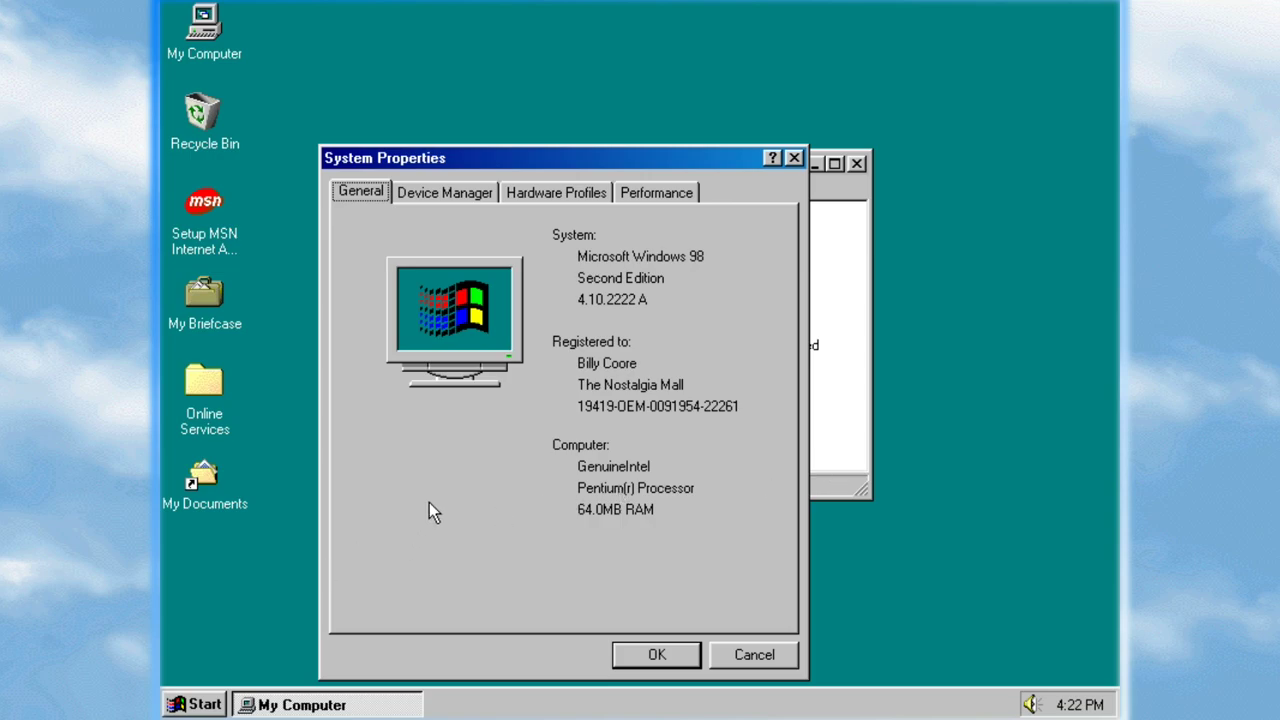
pyautogui.click(759, 651)
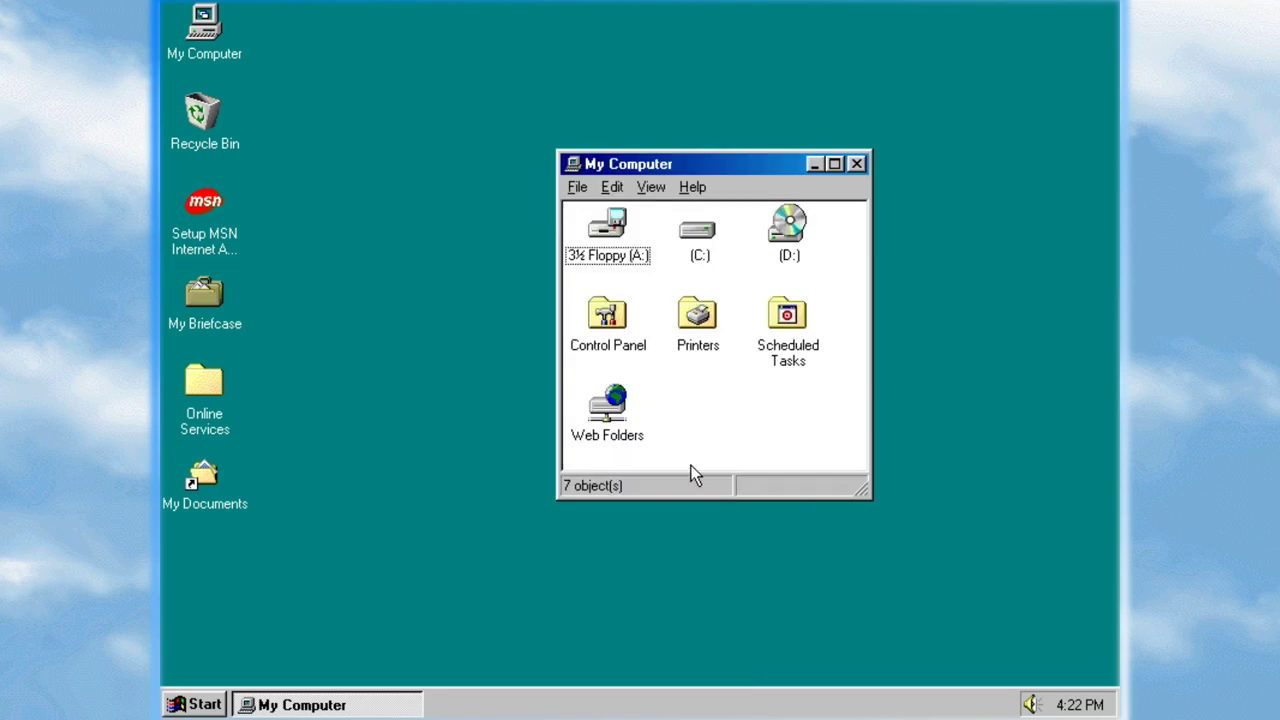
# Step: Browse the C: drive and the contents of its Windows folder, and close all open folder windows
pyautogui.moveTo(730, 170); pyautogui.dragTo(688, 108)
pyautogui.doubleClick(650, 156)
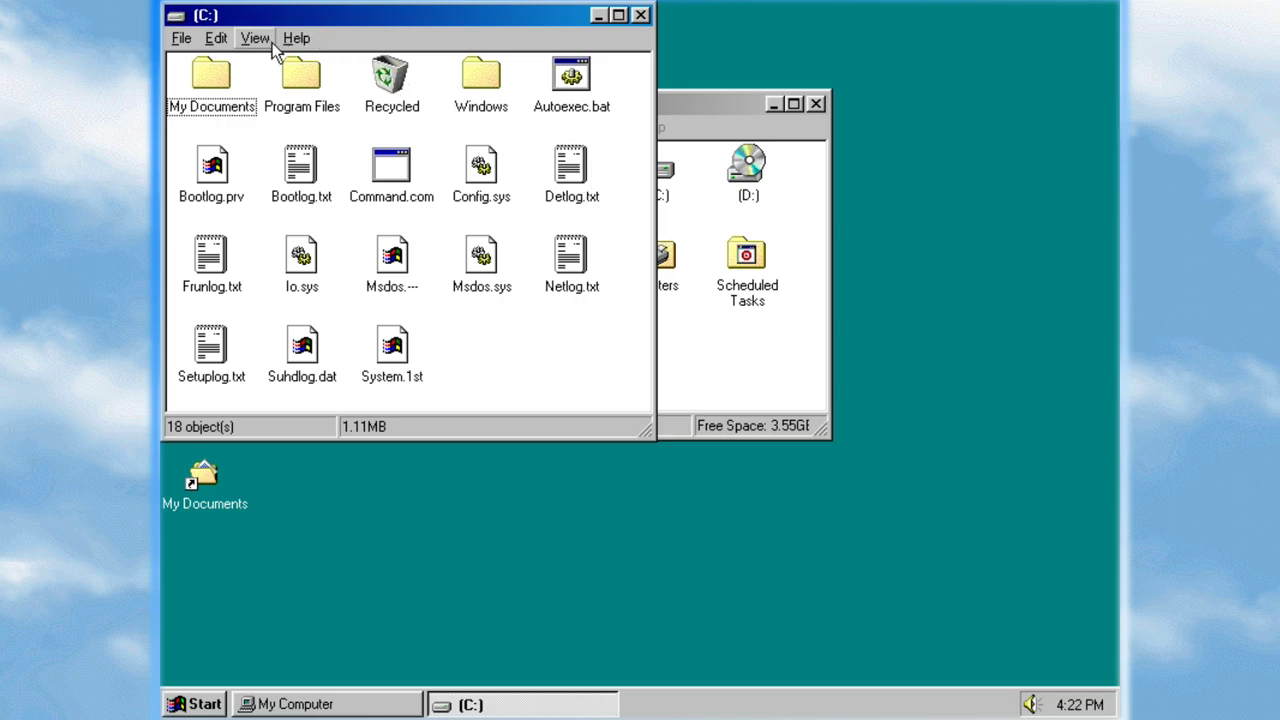
pyautogui.doubleClick(483, 76)
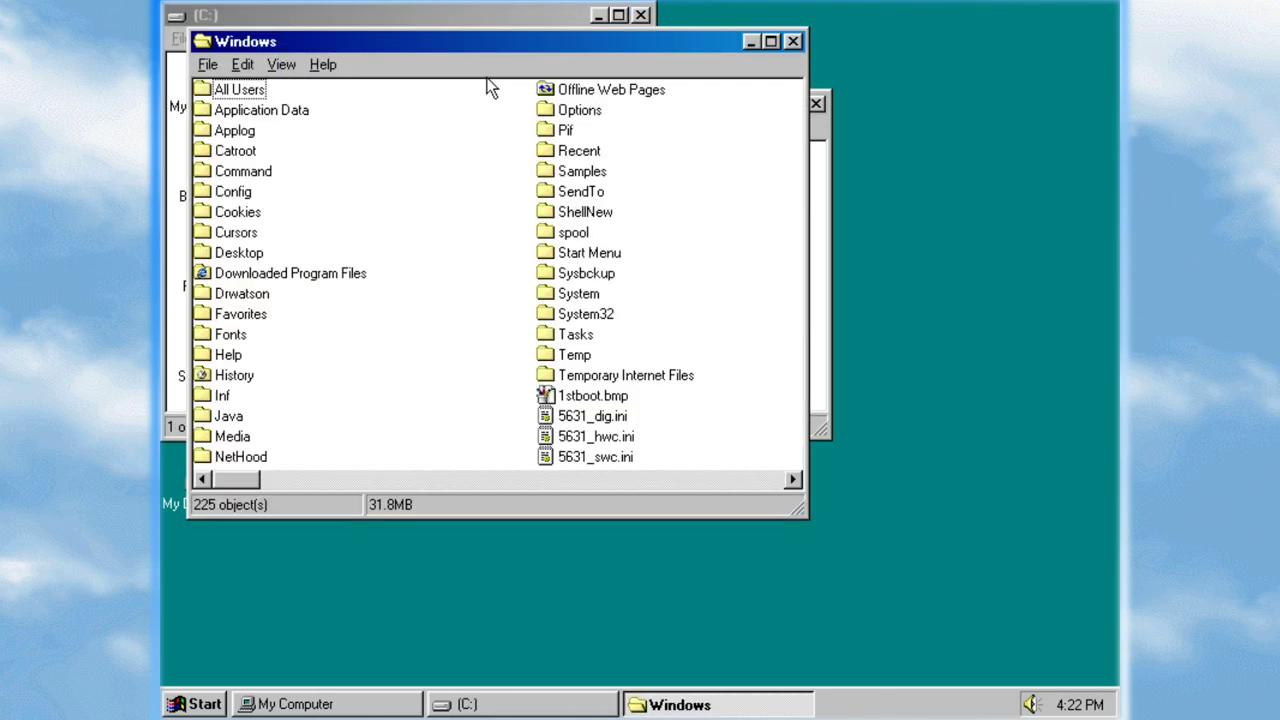
pyautogui.click(712, 481)
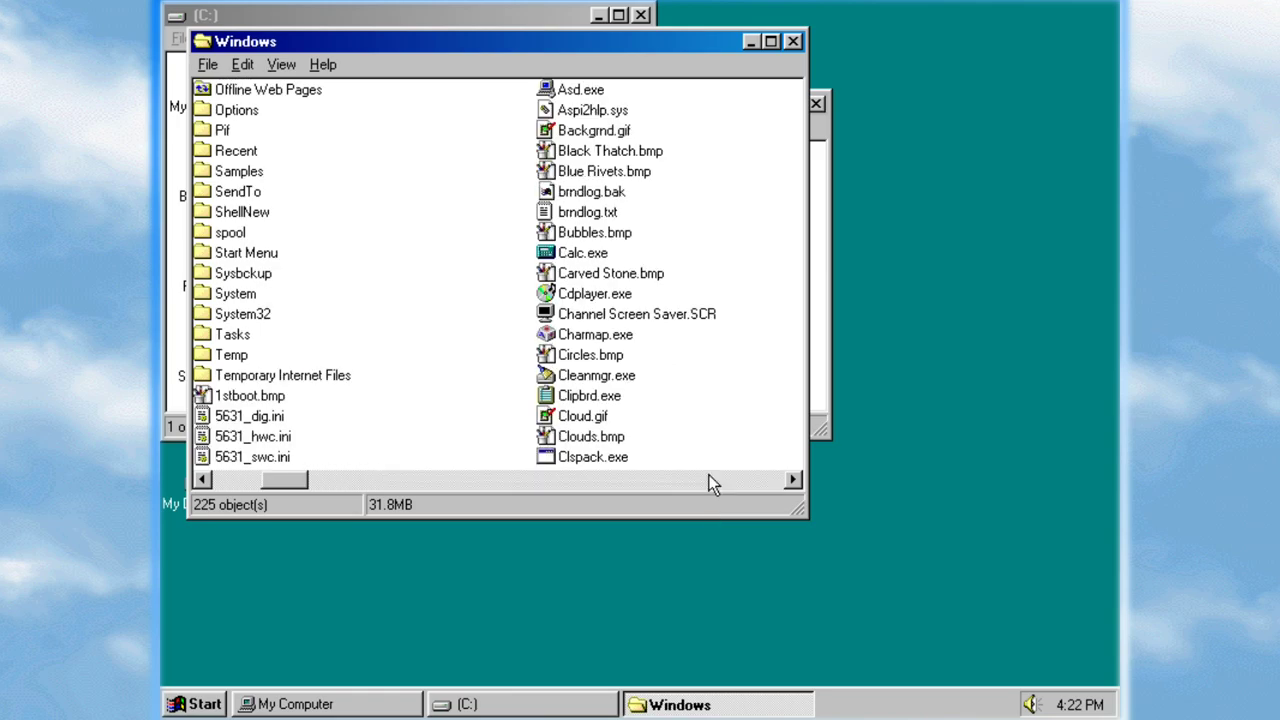
pyautogui.click(700, 478)
pyautogui.click(693, 483)
pyautogui.tripleClick(688, 484)
pyautogui.click(688, 484)
pyautogui.click(688, 484)
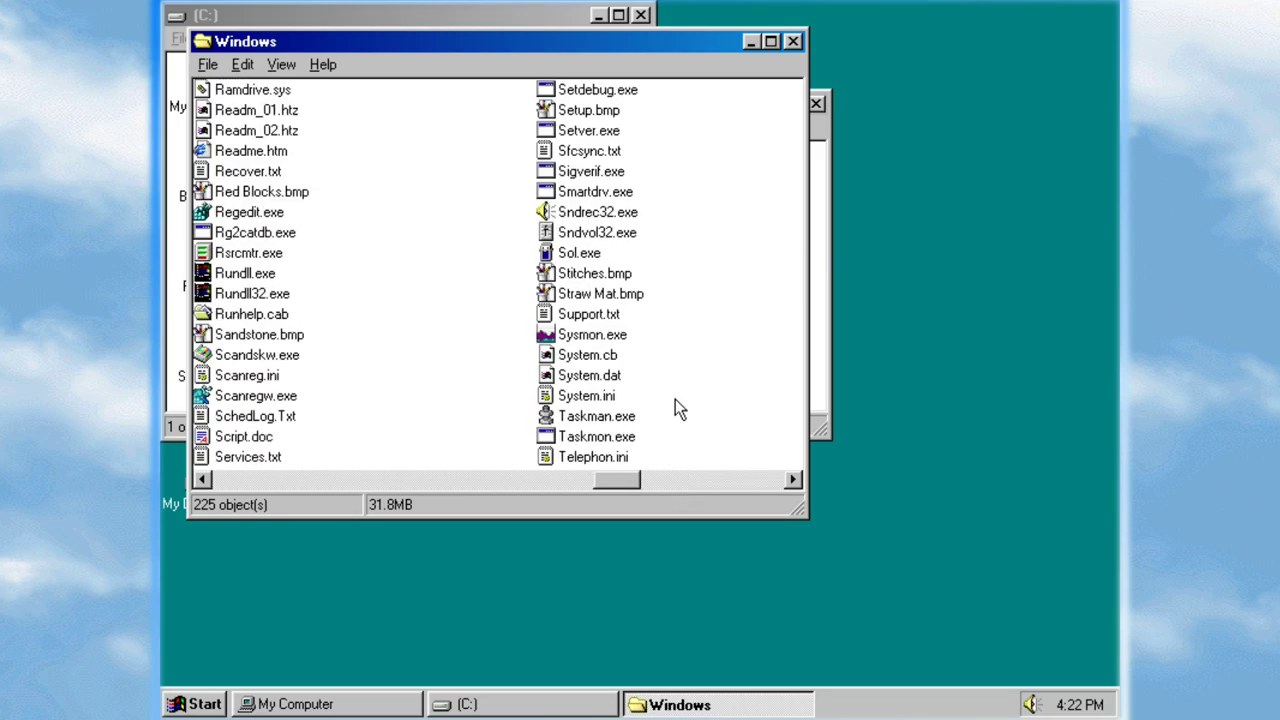
pyautogui.click(793, 42)
pyautogui.click(641, 14)
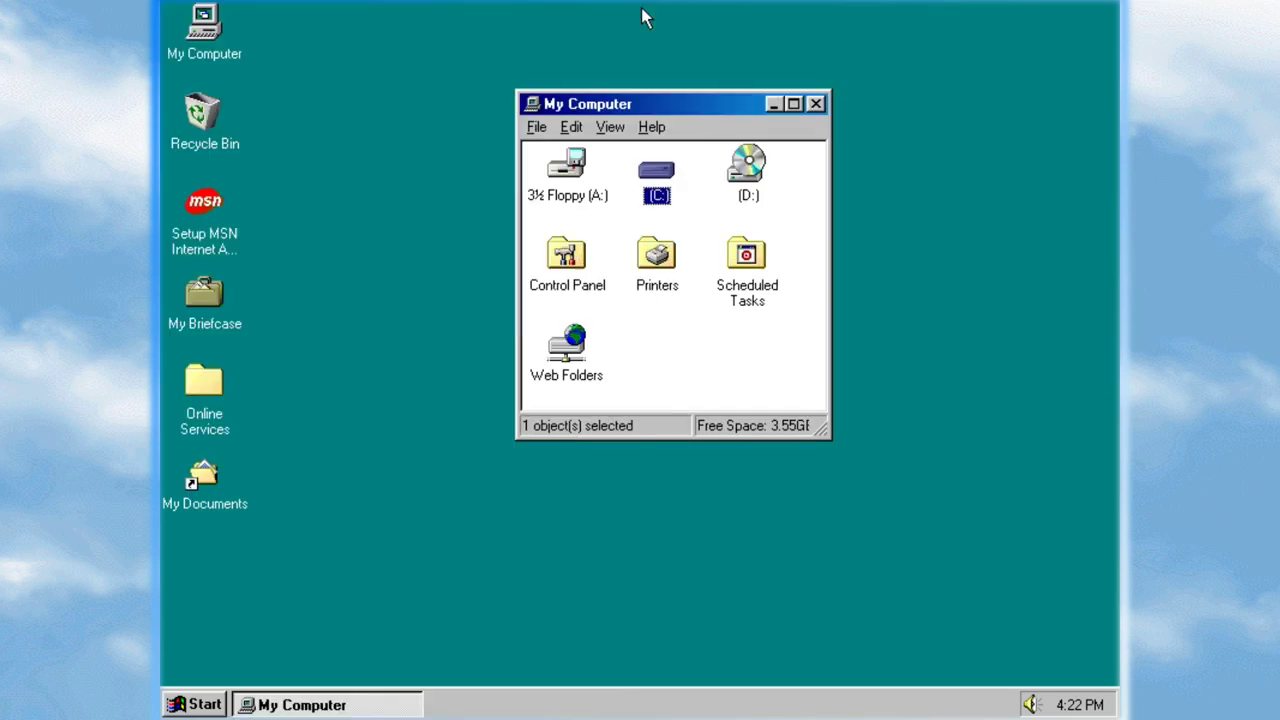
pyautogui.click(816, 104)
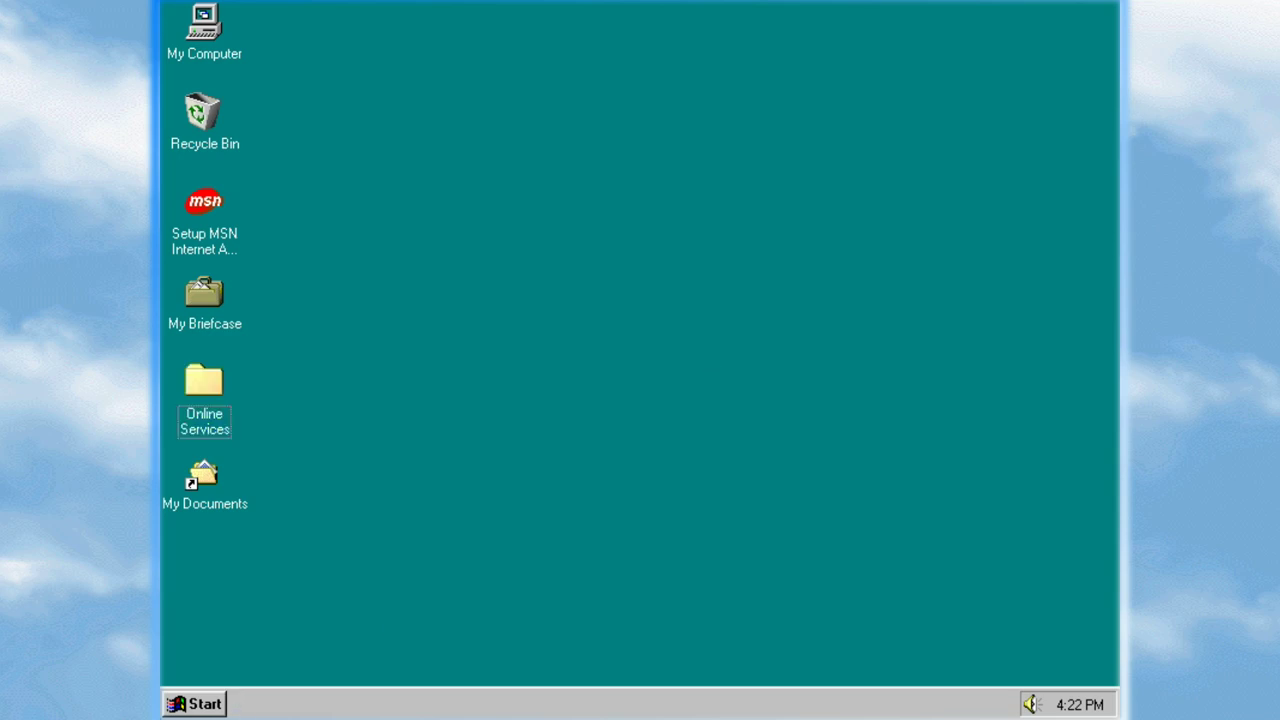
# Step: Launch 98lite from its program group, continue past the welcome screen and accept the user license
pyautogui.click(193, 704)
pyautogui.moveTo(360, 391)
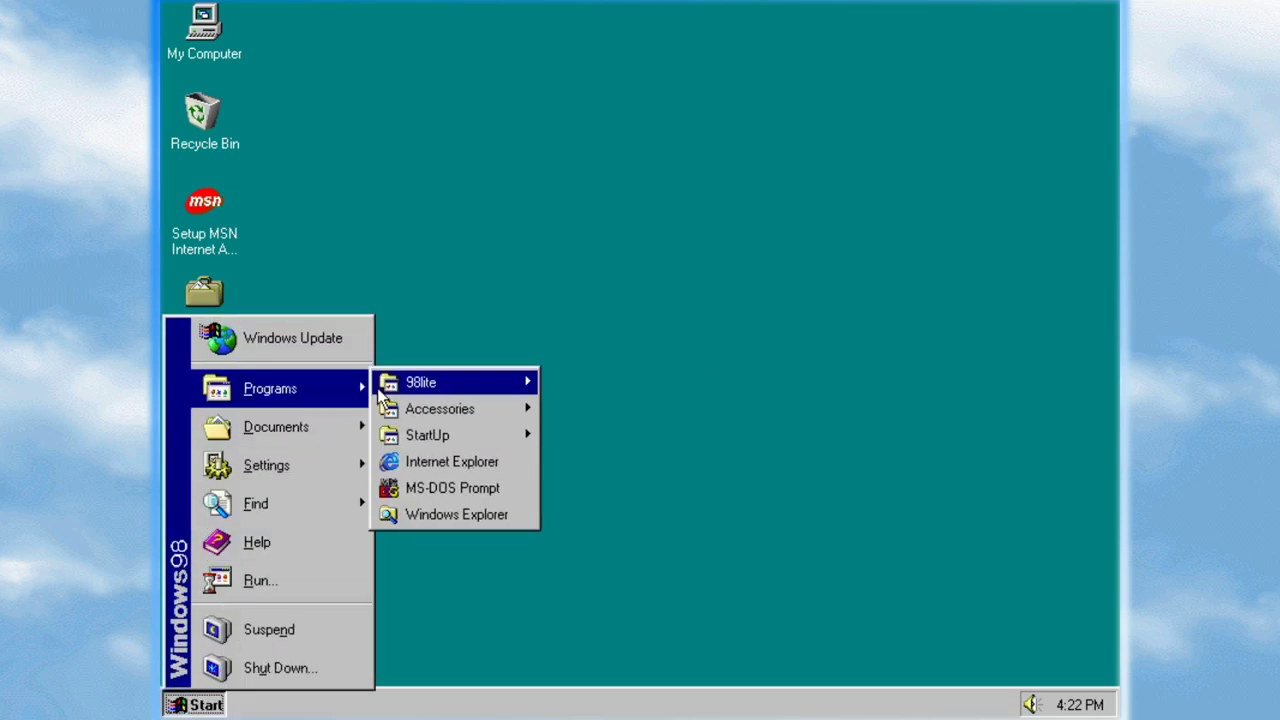
pyautogui.moveTo(477, 383)
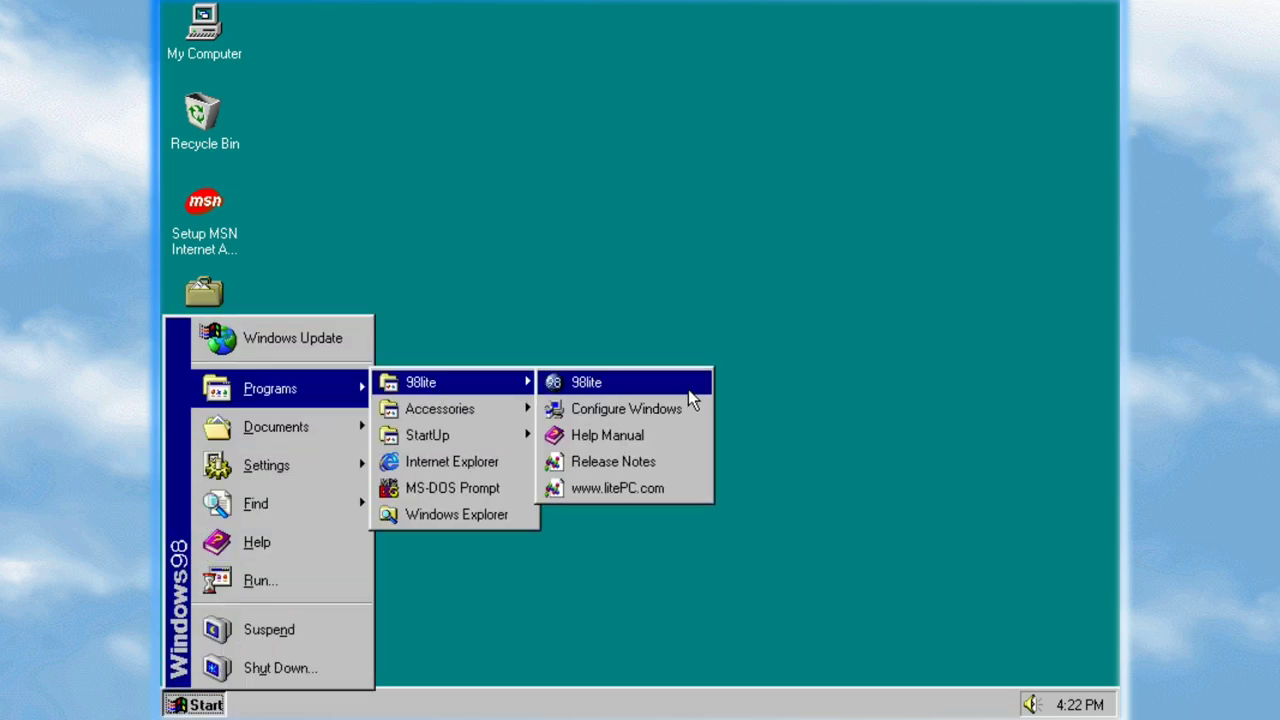
pyautogui.click(696, 383)
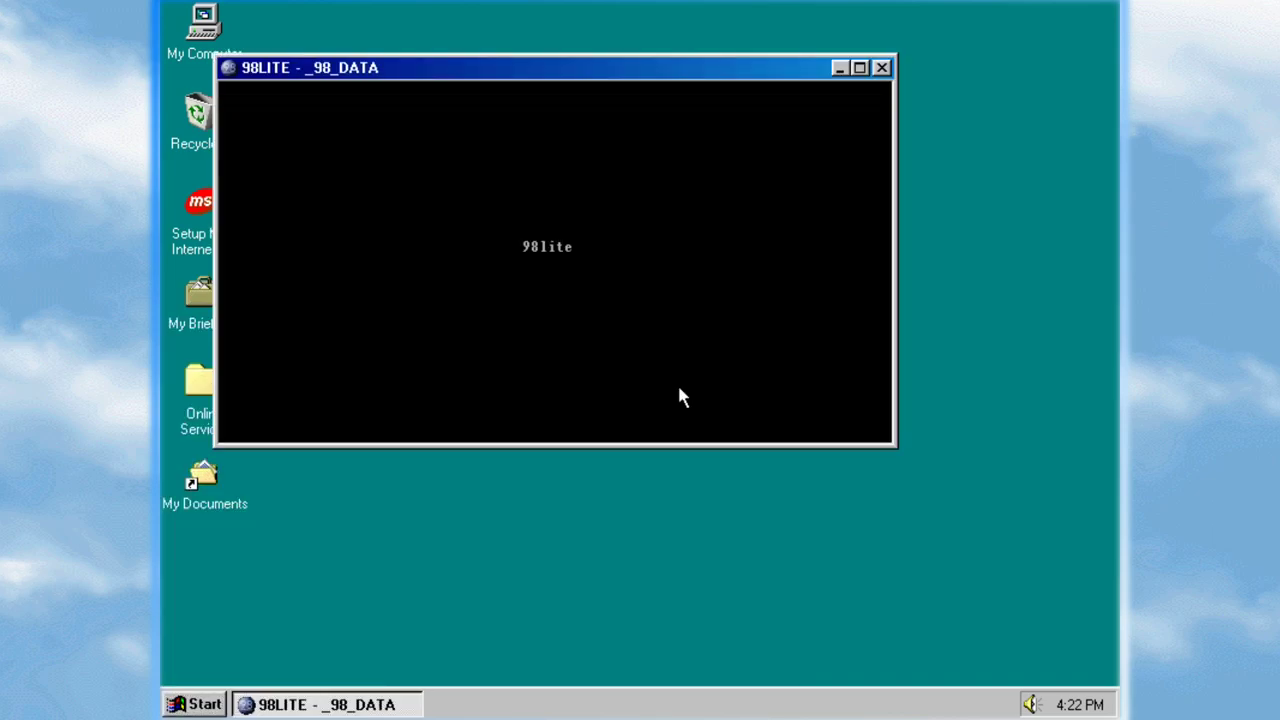
pyautogui.press('Return')
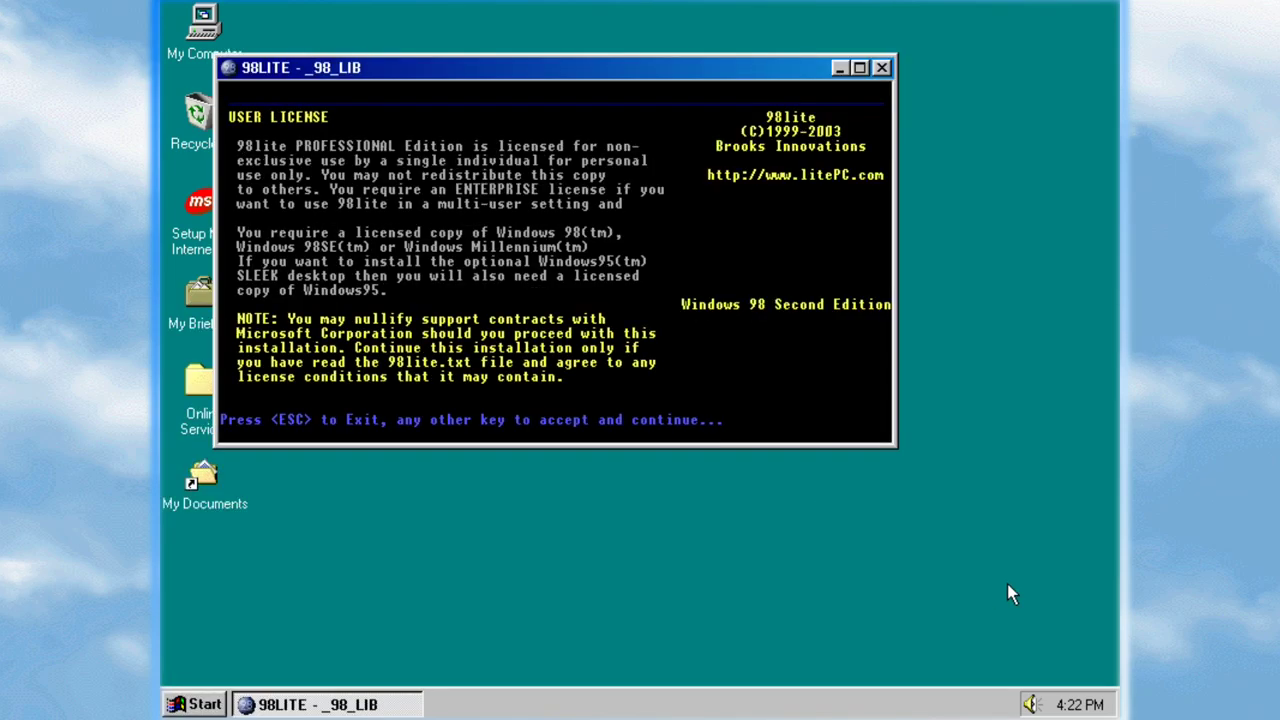
pyautogui.press('Return')
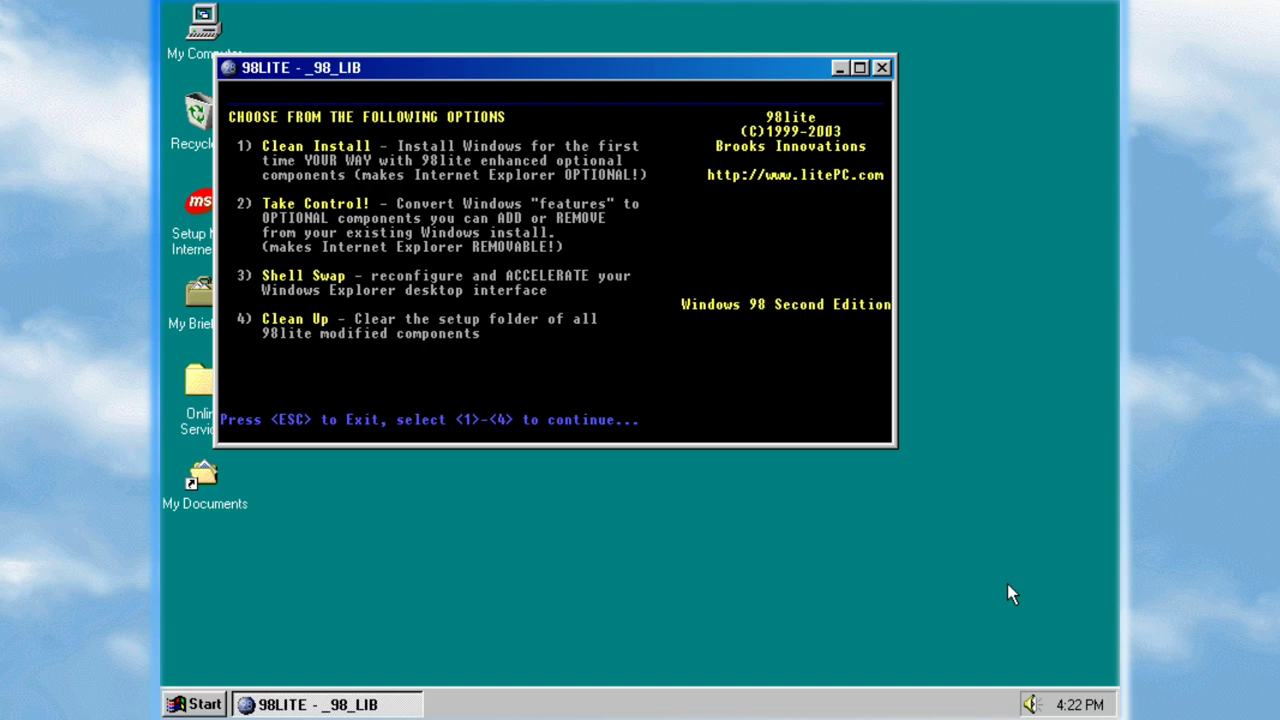
# Step: Choose Take Control! to convert default Windows features to optional components, and confirm adding the new setup options
pyautogui.press('2')
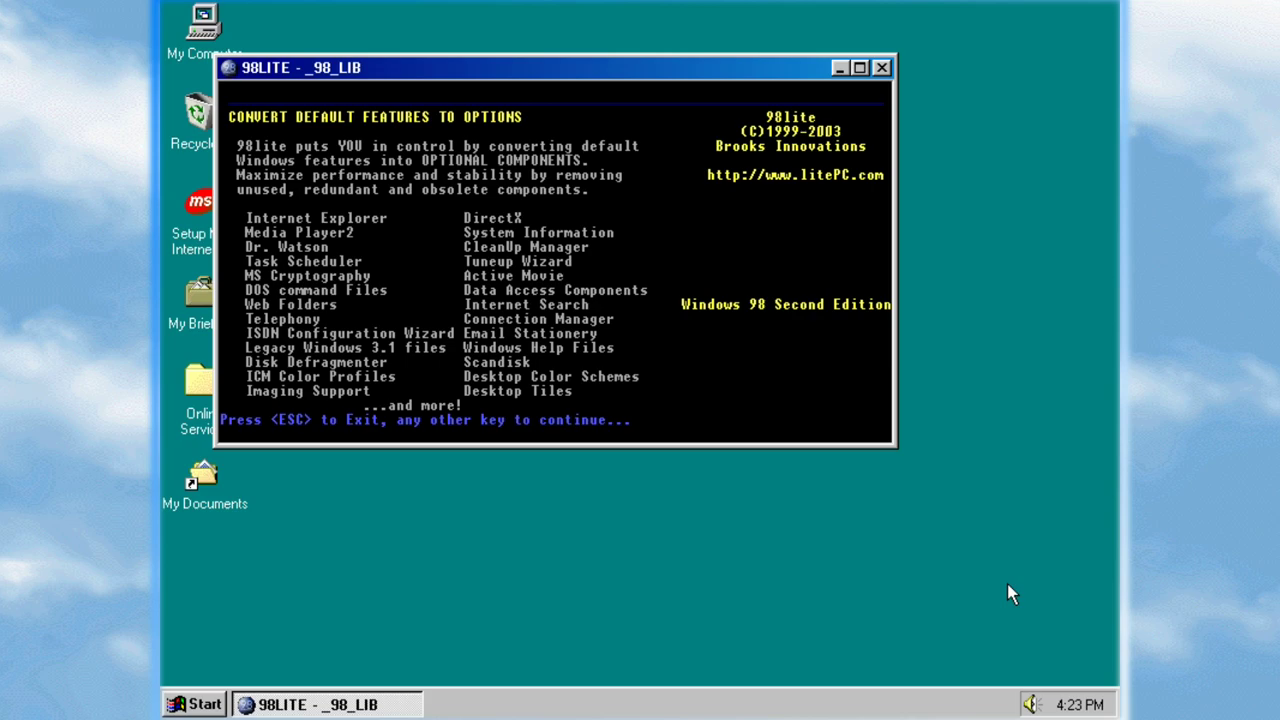
pyautogui.press('Return')
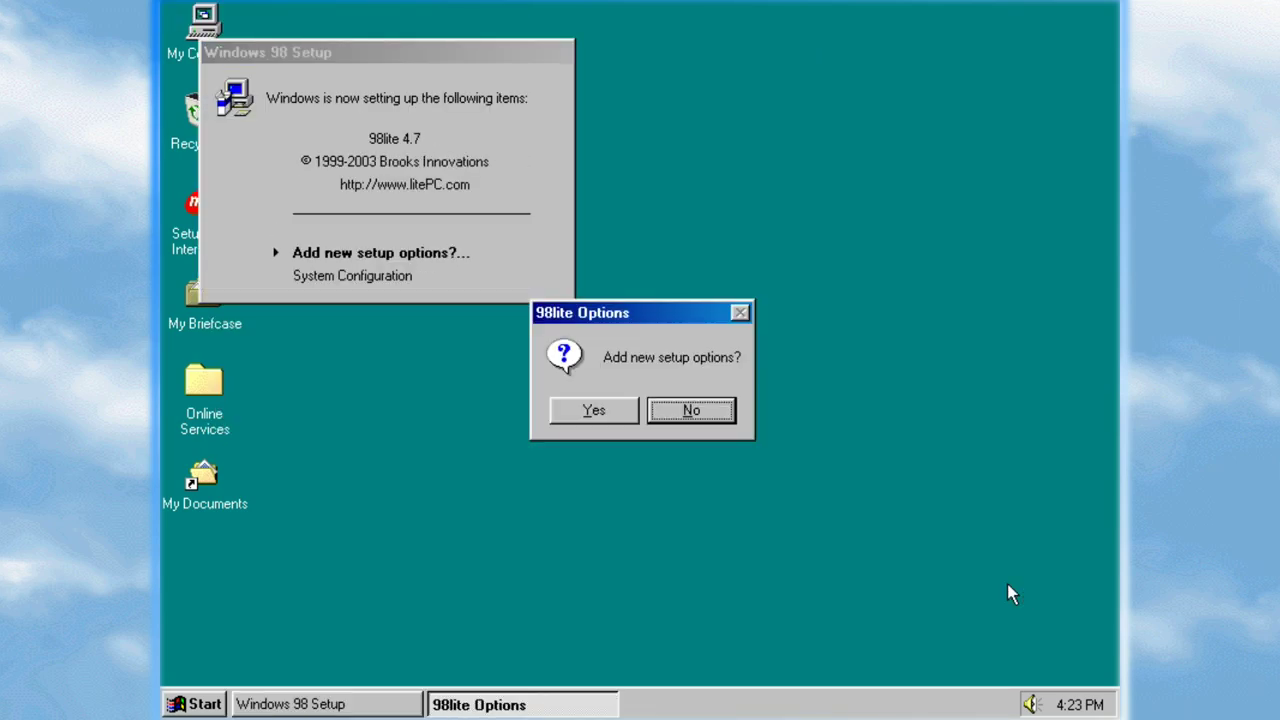
pyautogui.click(586, 418)
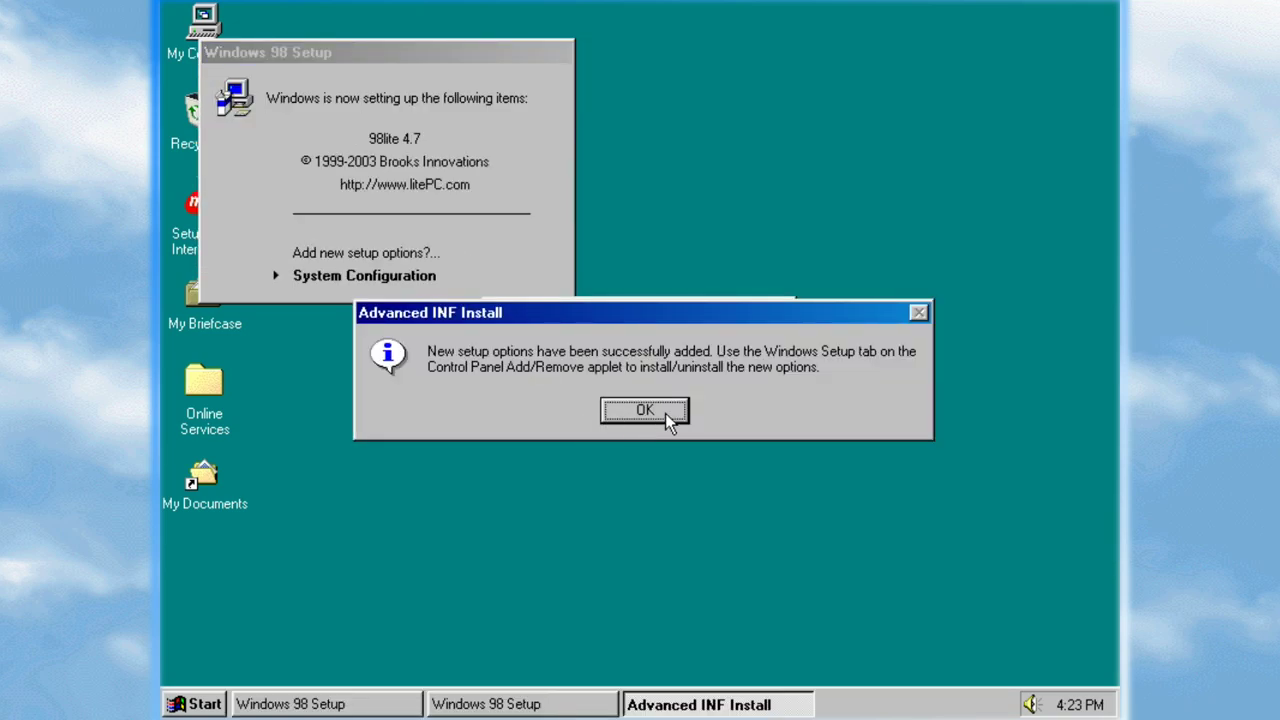
pyautogui.click(665, 413)
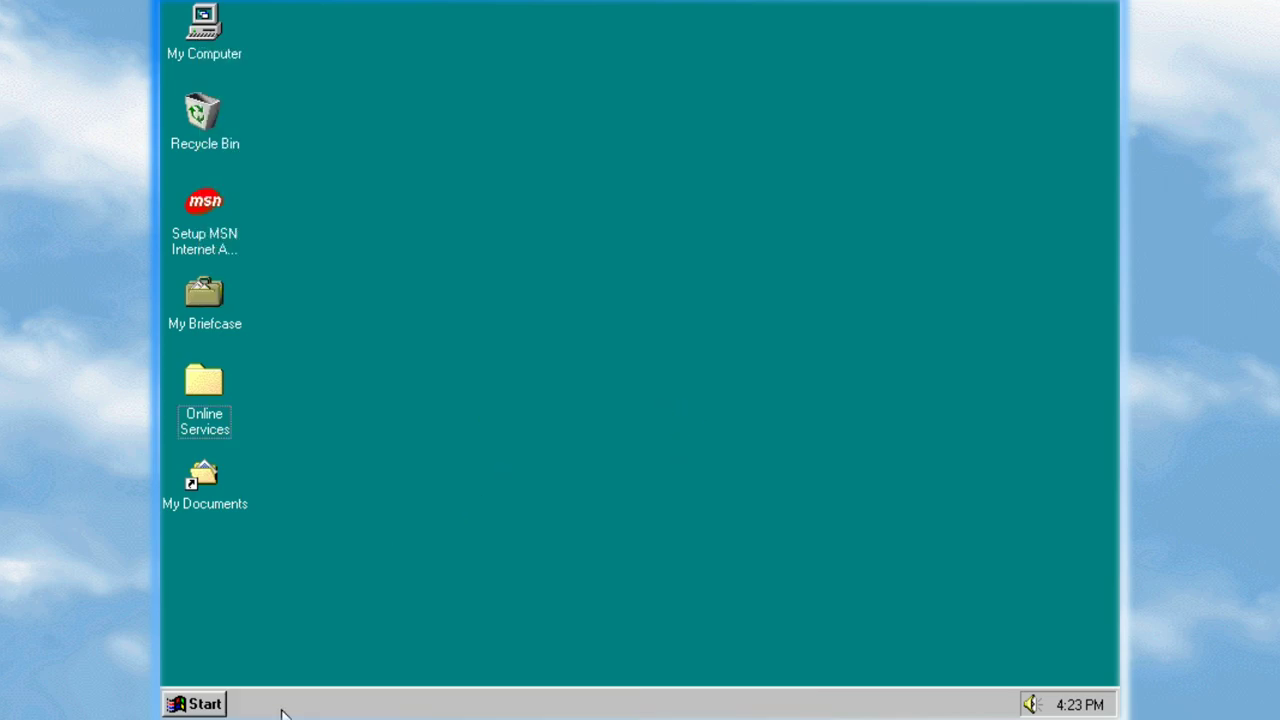
# Step: Launch Configure Windows from the 98lite program group to bring up the optional Windows components
pyautogui.click(200, 705)
pyautogui.moveTo(323, 405)
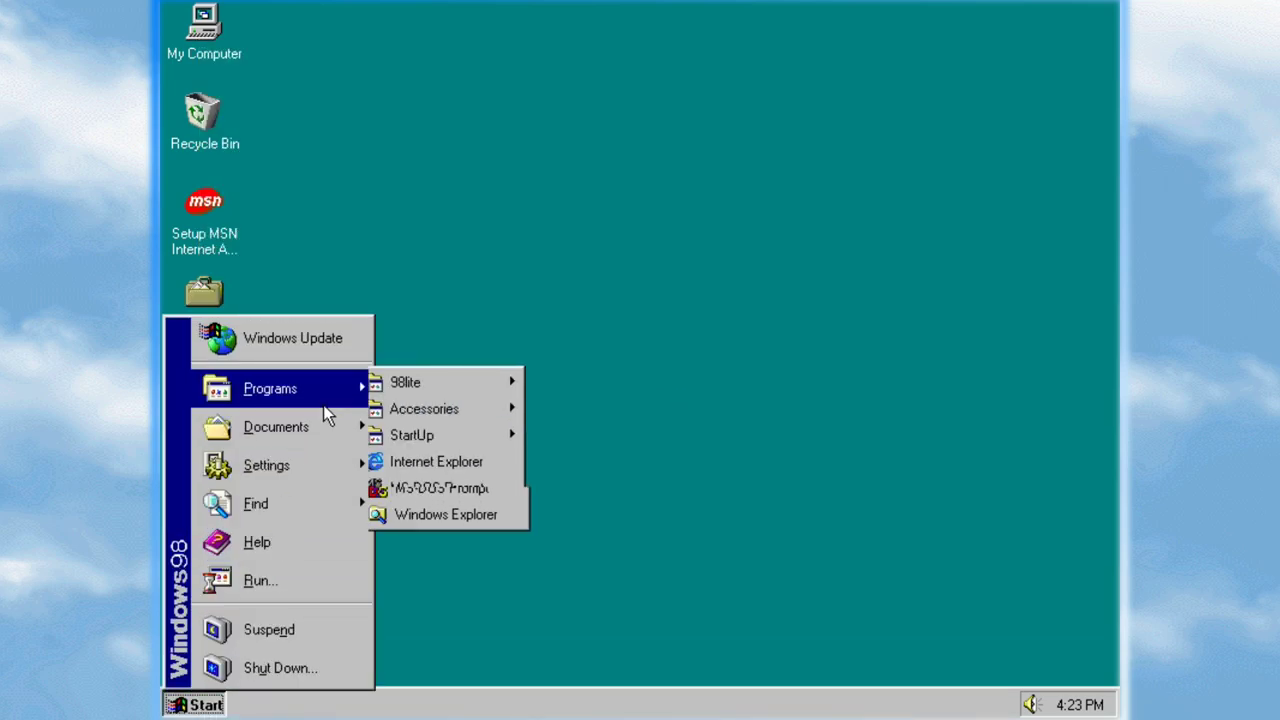
pyautogui.moveTo(522, 380)
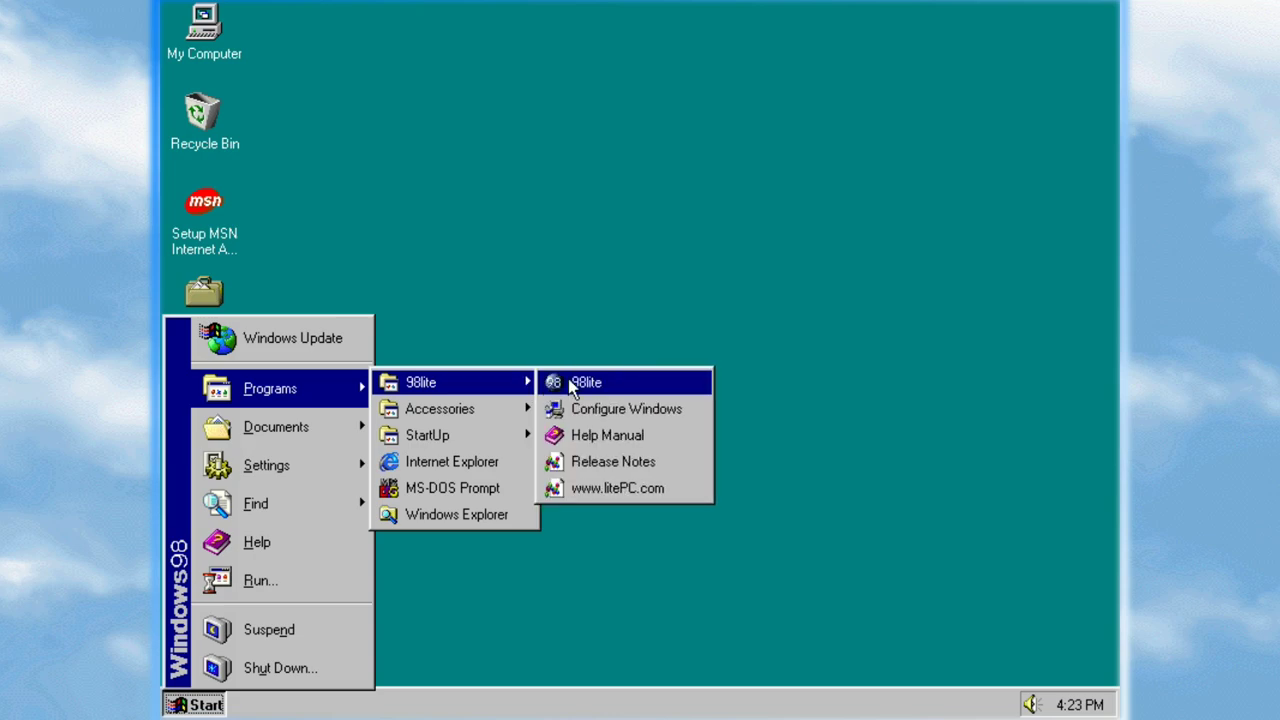
pyautogui.click(674, 416)
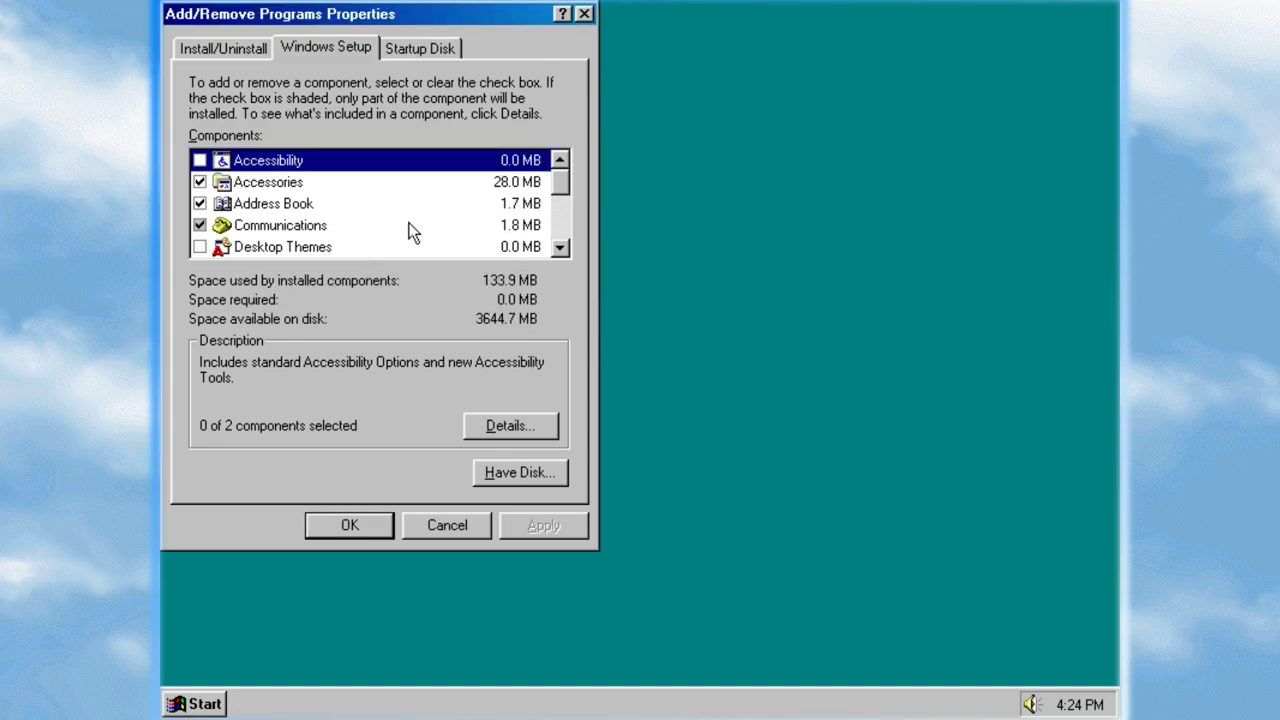
# Step: Look through the Windows Setup component list from Accessibility to System Tools, including Internet Tools, Multimedia and Outlook Express
pyautogui.click(561, 251)
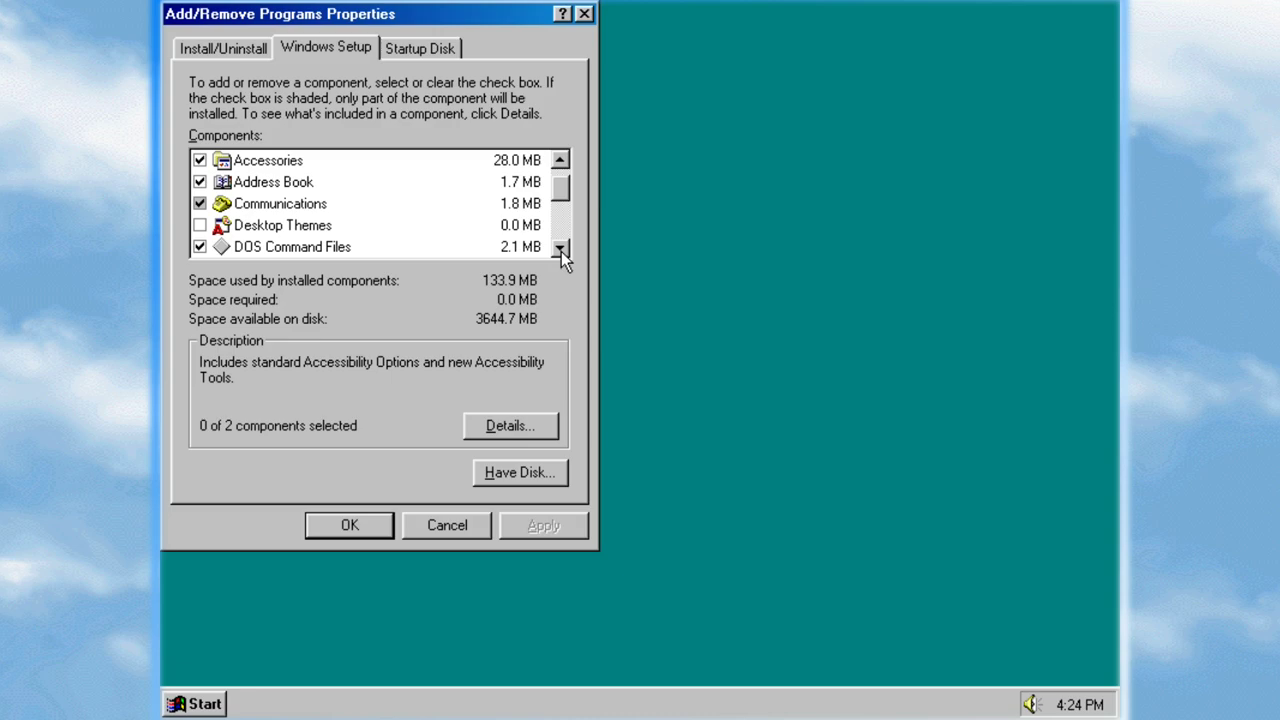
pyautogui.click(561, 251)
pyautogui.click(561, 251)
pyautogui.moveTo(563, 200); pyautogui.dragTo(577, 152)
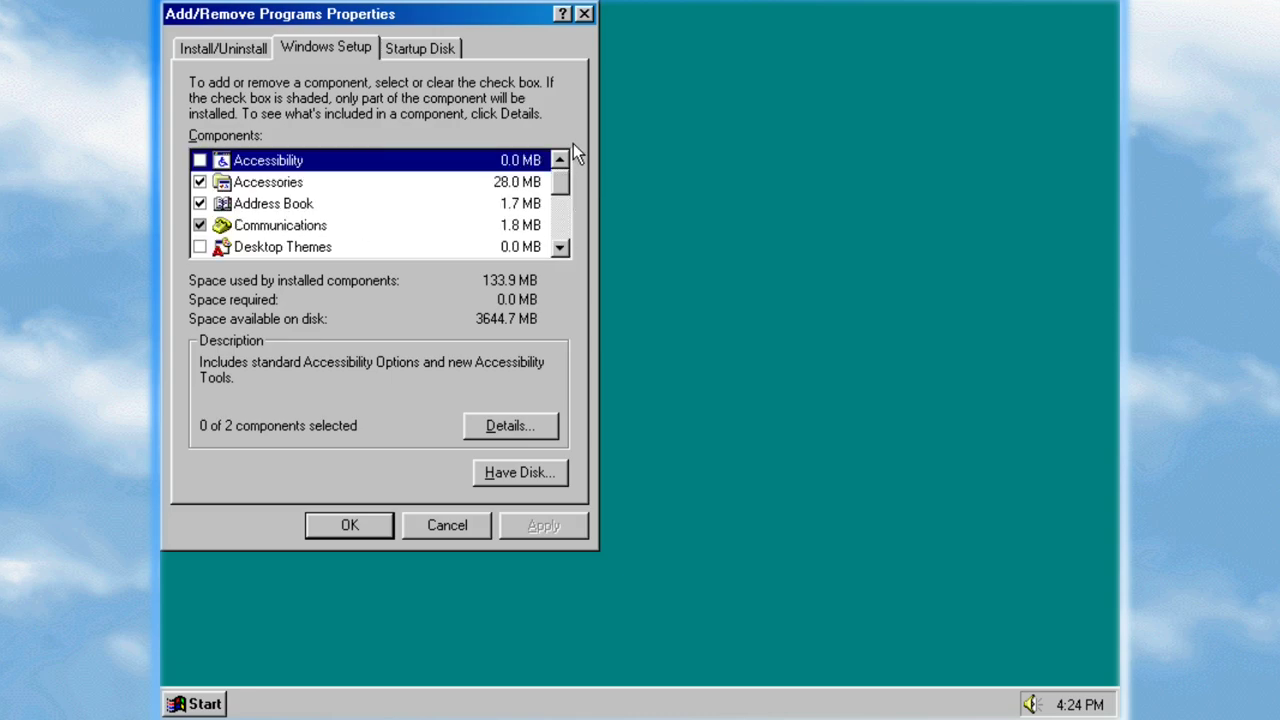
pyautogui.click(562, 249)
pyautogui.click(562, 249)
pyautogui.click(561, 249)
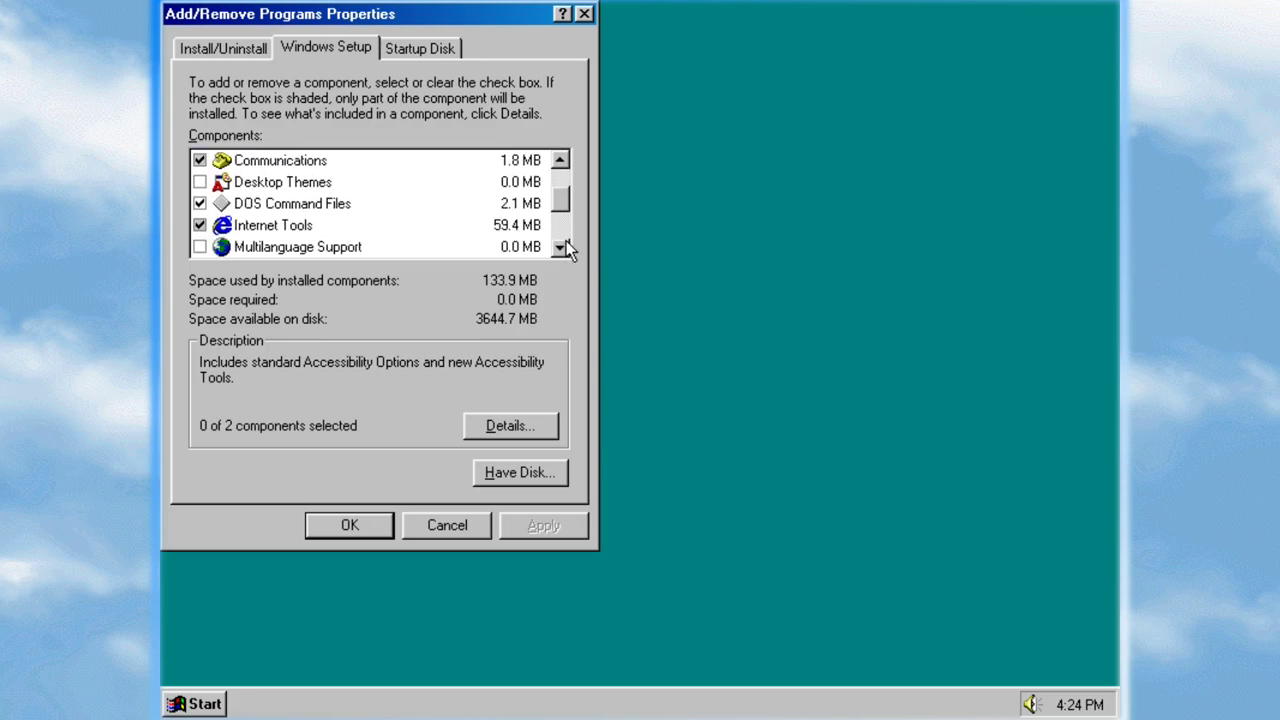
pyautogui.click(565, 247)
pyautogui.click(565, 247)
pyautogui.click(565, 247)
pyautogui.click(565, 247)
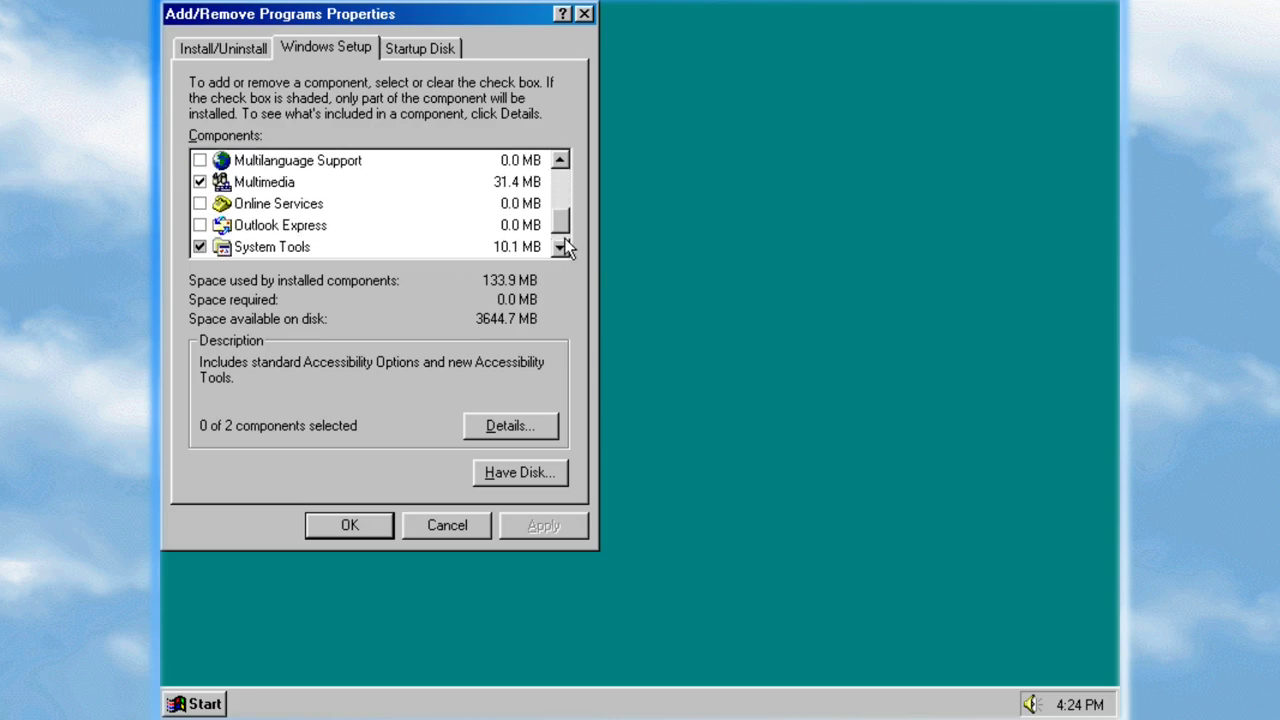
pyautogui.moveTo(562, 240); pyautogui.dragTo(562, 209)
# Step: Deselect Internet Explorer 5 within the Internet Tools components and agree to remove the dependent Windows Update as well
pyautogui.doubleClick(397, 161)
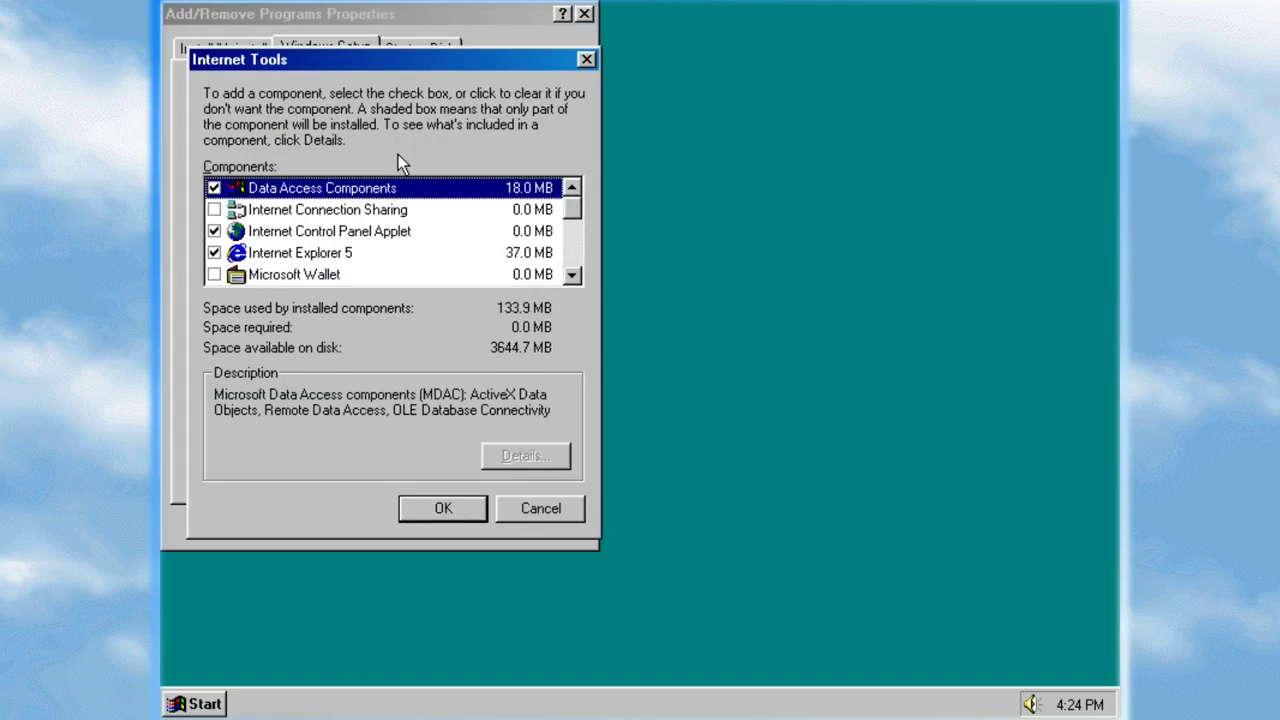
pyautogui.click(214, 254)
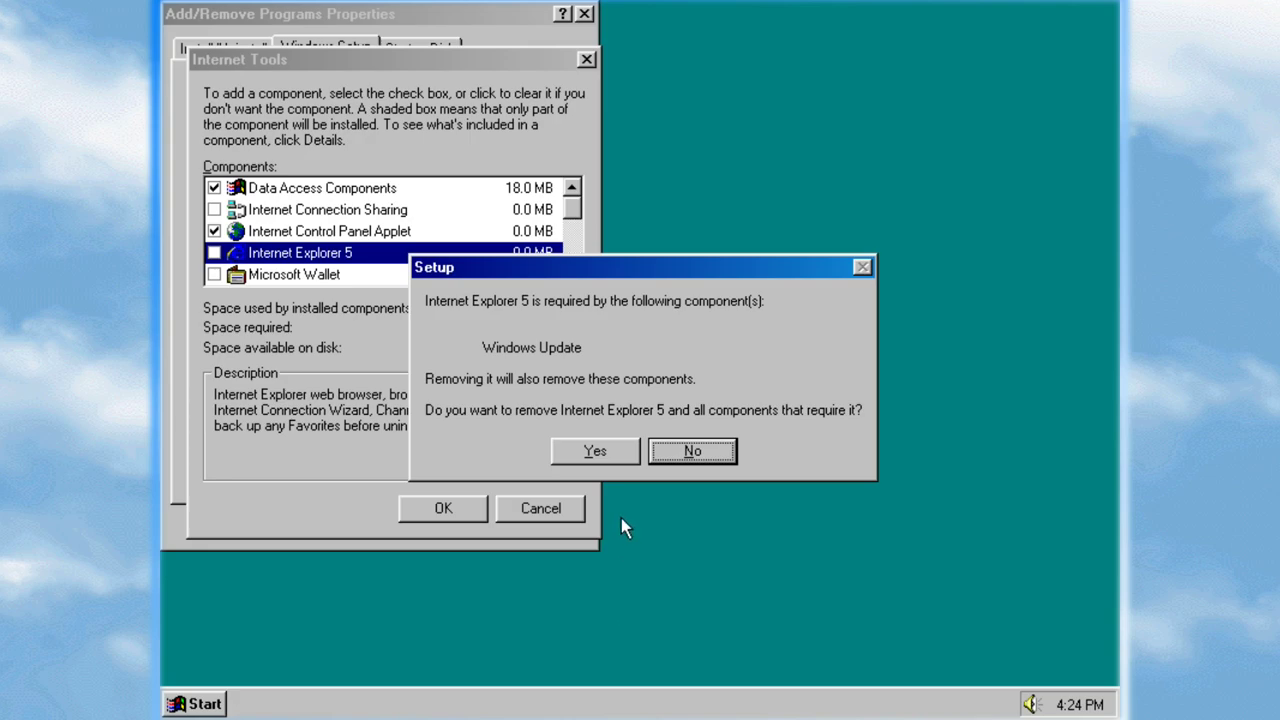
pyautogui.click(600, 451)
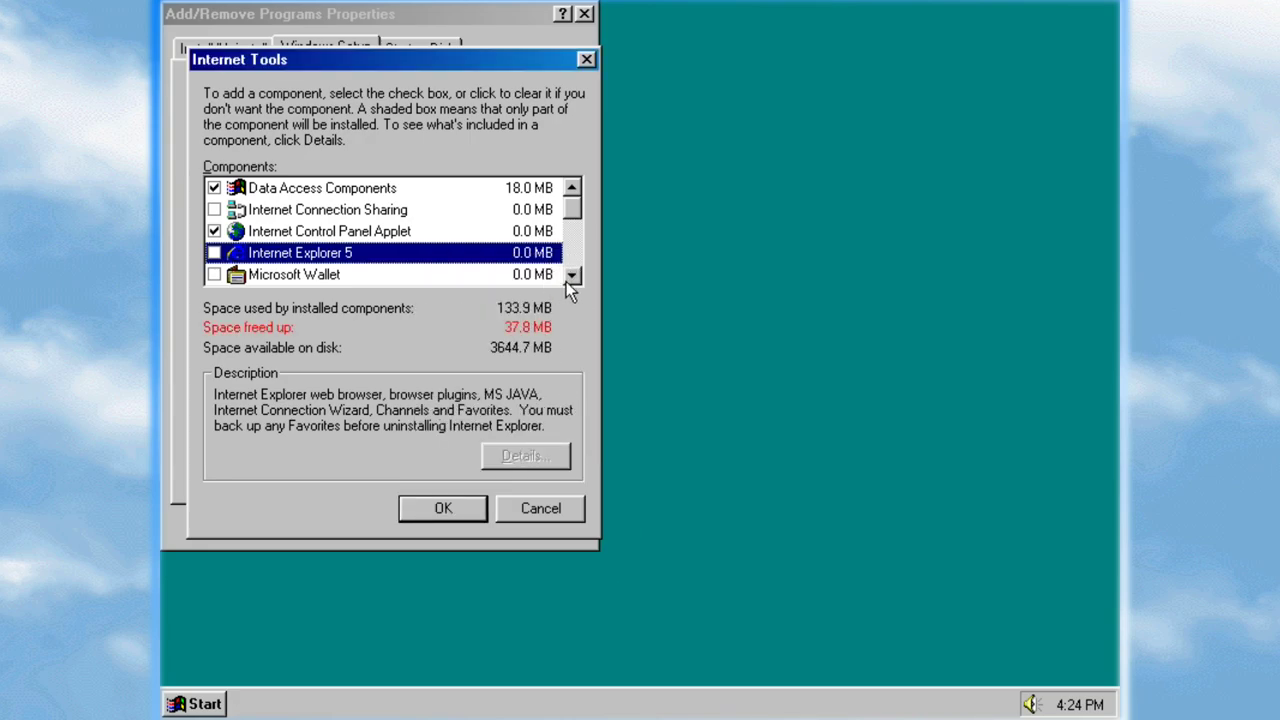
# Step: Review the remaining Internet Tools components through Windows Update and accept the Internet Tools selection
pyautogui.click(576, 278)
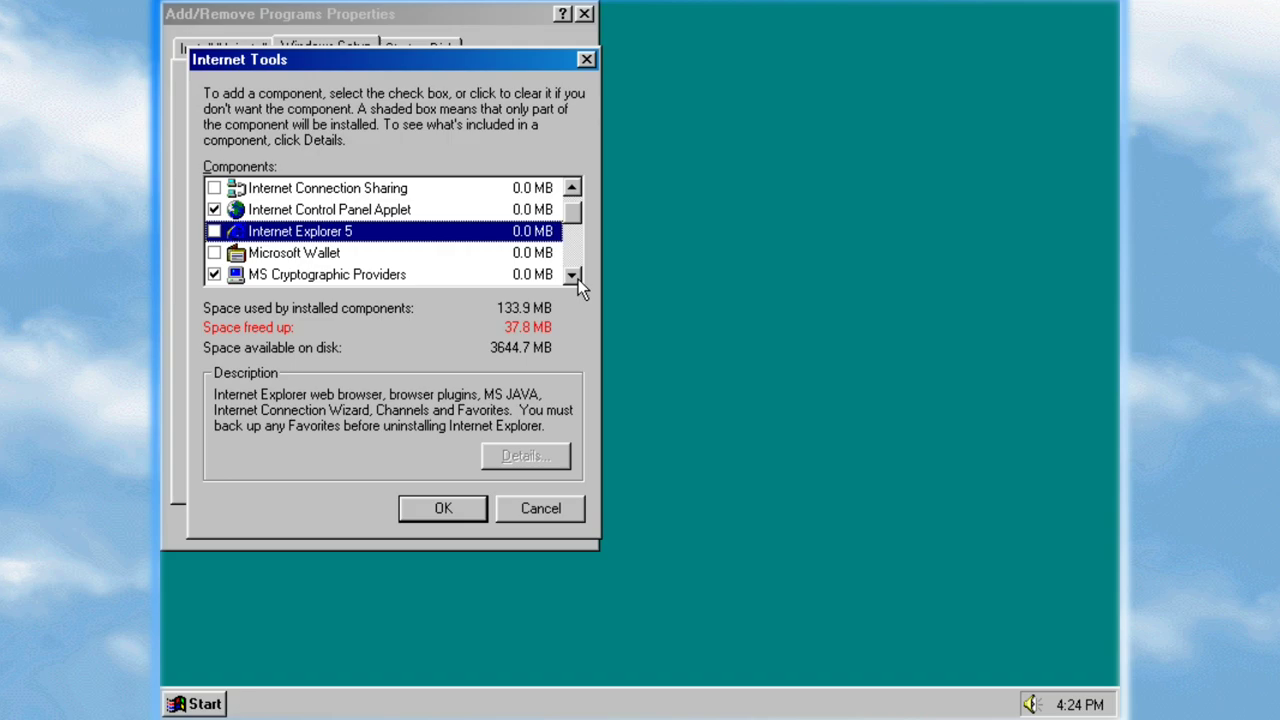
pyautogui.click(576, 278)
pyautogui.click(576, 278)
pyautogui.click(576, 278)
pyautogui.click(576, 278)
pyautogui.click(576, 278)
pyautogui.click(576, 278)
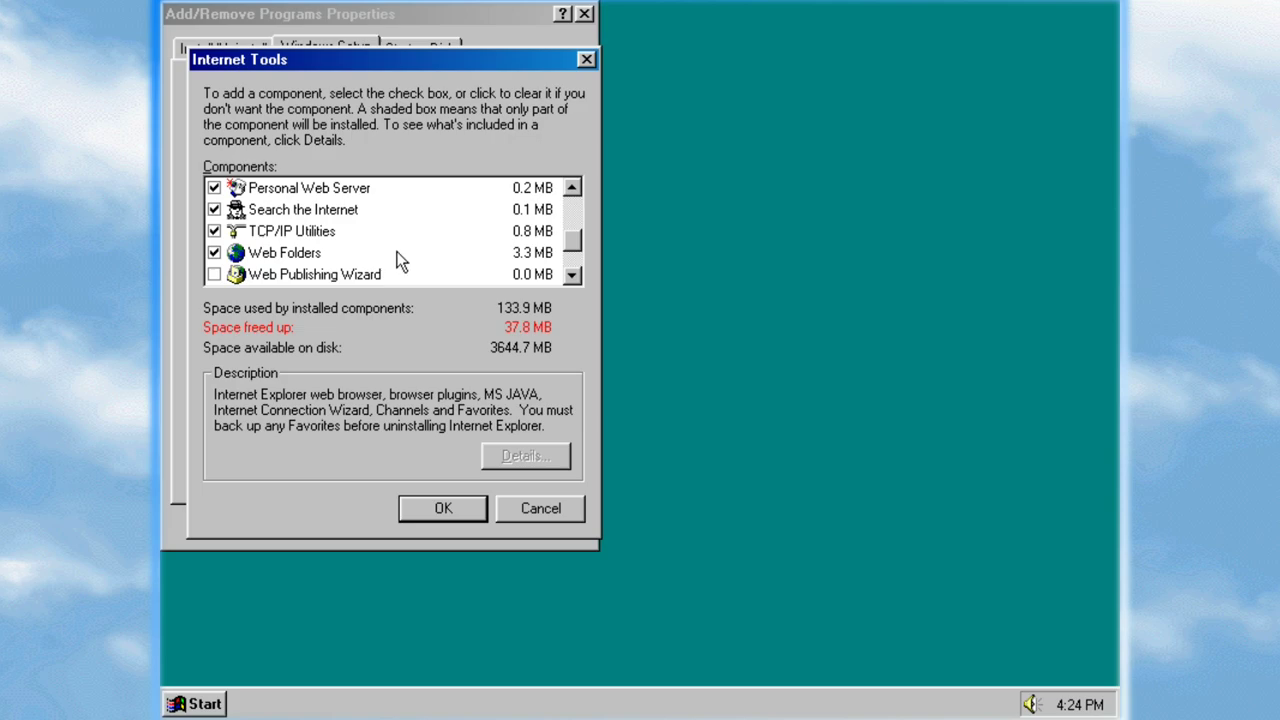
pyautogui.click(573, 275)
pyautogui.click(573, 275)
pyautogui.click(573, 275)
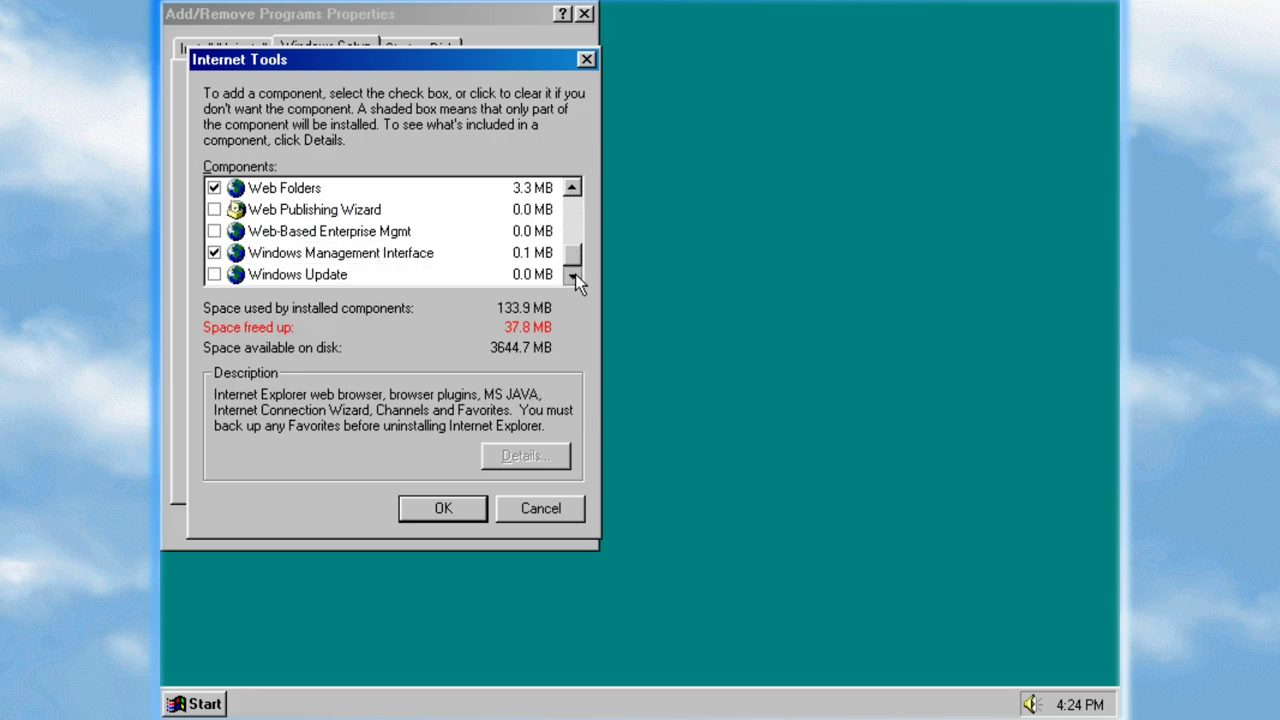
pyautogui.click(460, 512)
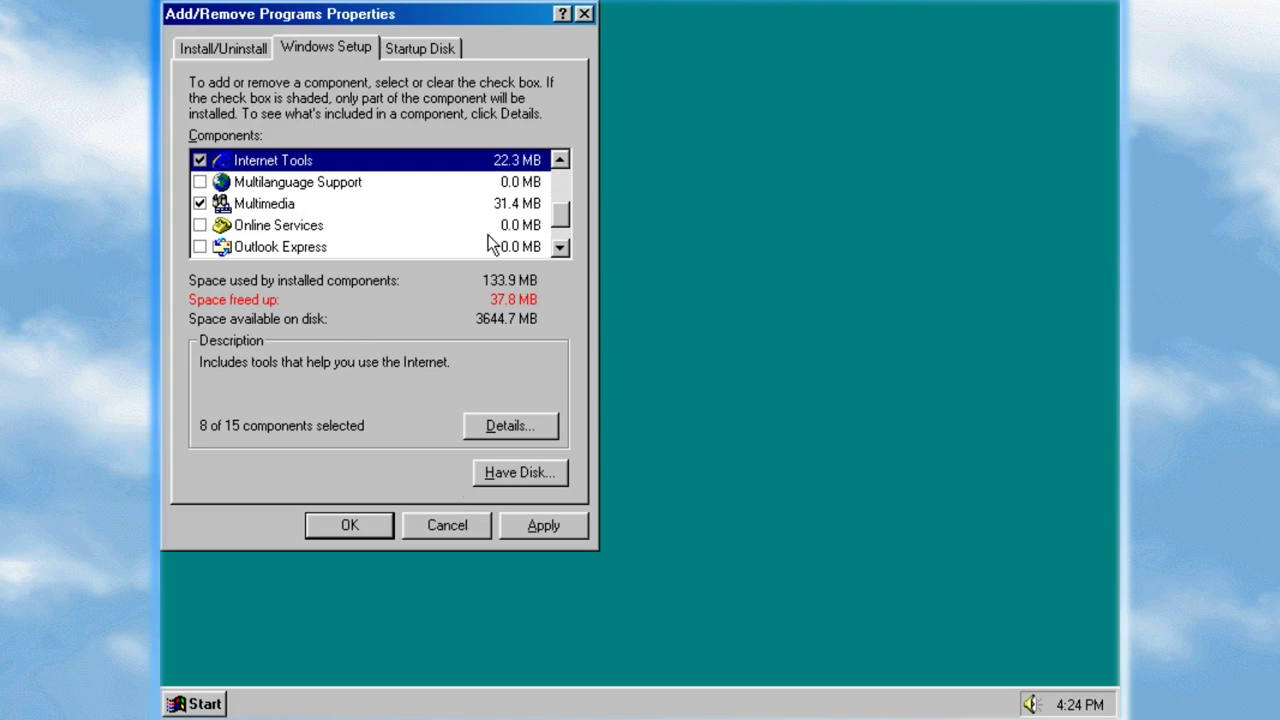
# Step: Deselect Disk Defragmenter within the System Tools components
pyautogui.click(559, 248)
pyautogui.click(559, 248)
pyautogui.doubleClick(371, 228)
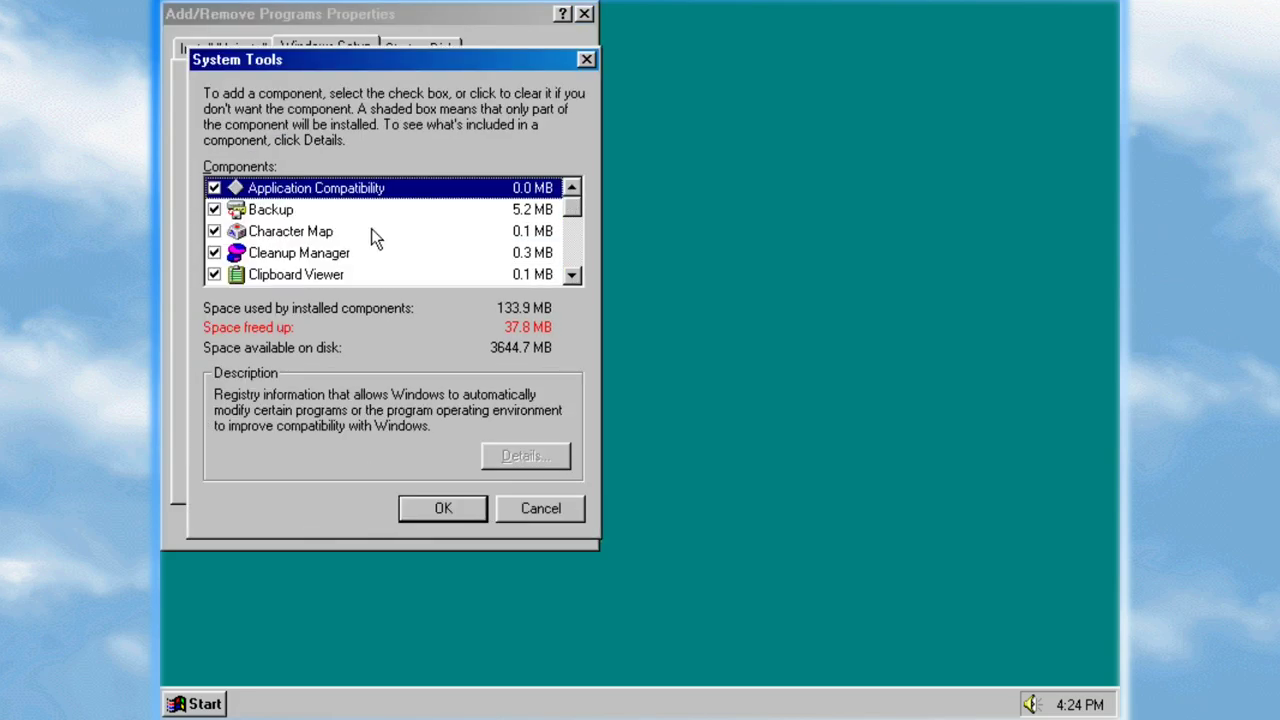
pyautogui.click(580, 282)
pyautogui.click(580, 282)
pyautogui.click(214, 231)
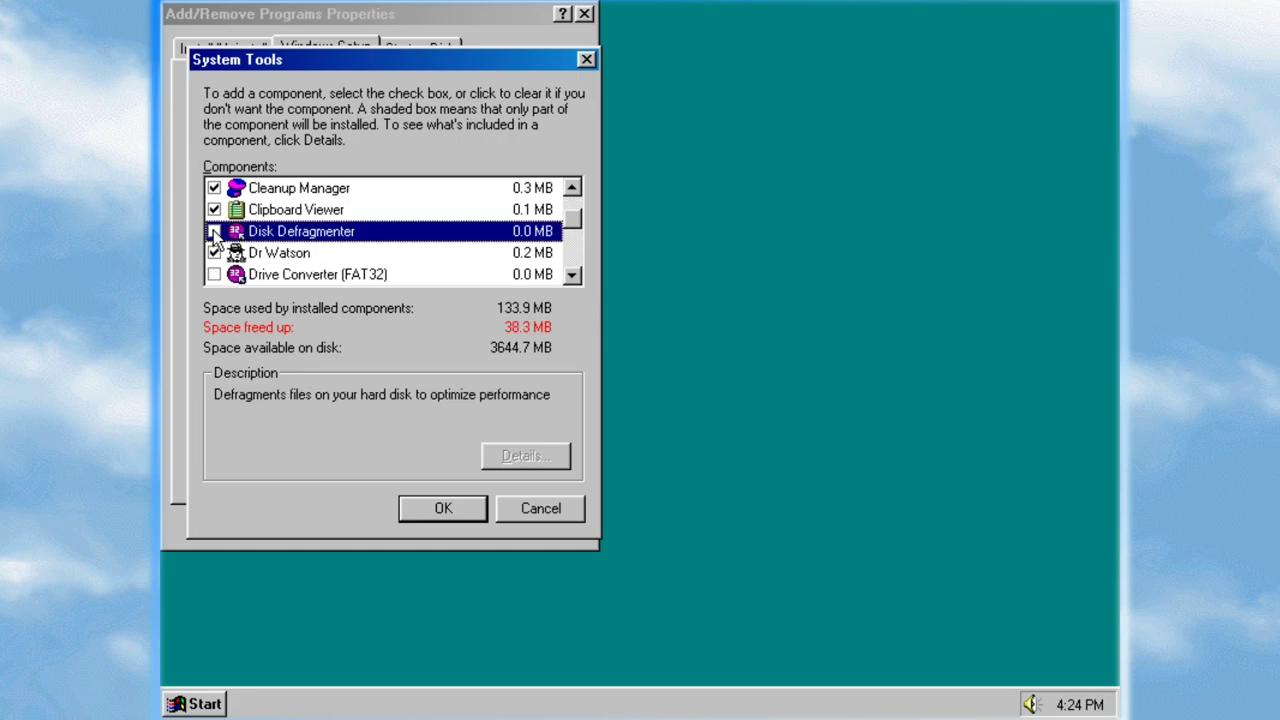
pyautogui.click(478, 256)
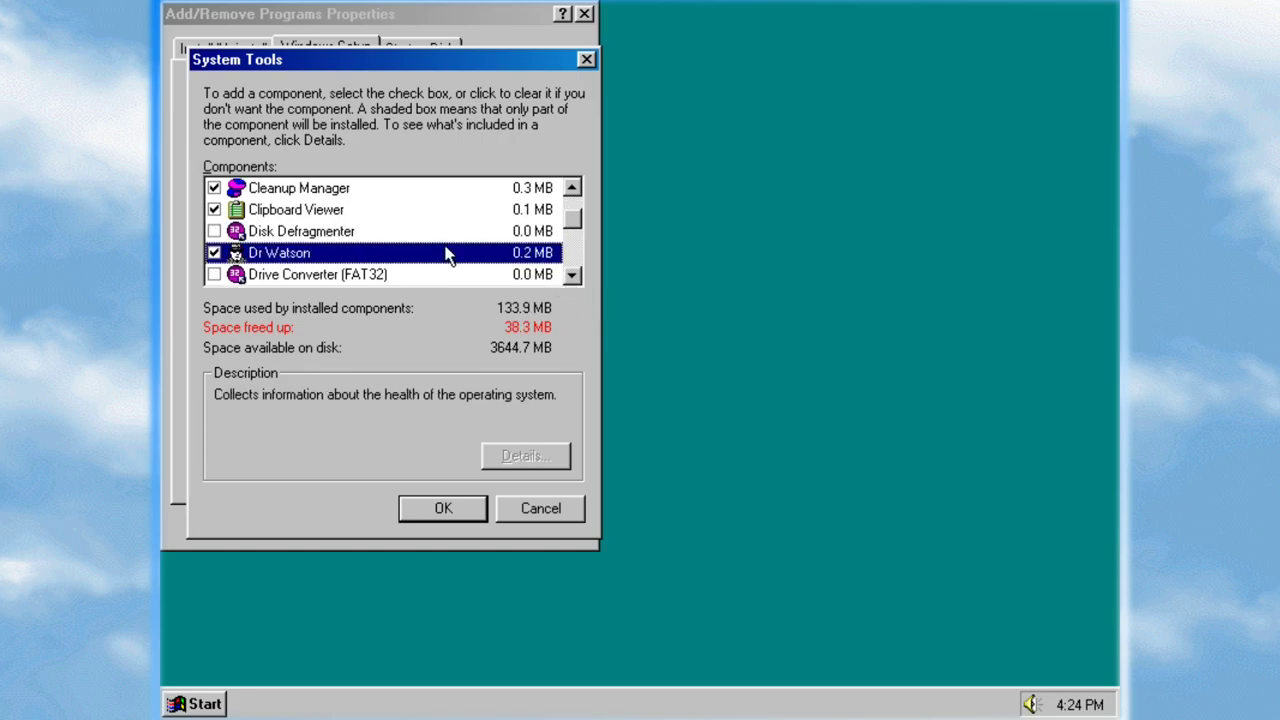
# Step: Review the remaining System Tools components down to WinAlign Tool and accept the System Tools selection
pyautogui.click(572, 276)
pyautogui.click(572, 276)
pyautogui.click(572, 276)
pyautogui.click(572, 276)
pyautogui.click(572, 276)
pyautogui.click(572, 276)
pyautogui.click(572, 276)
pyautogui.click(572, 276)
pyautogui.click(572, 276)
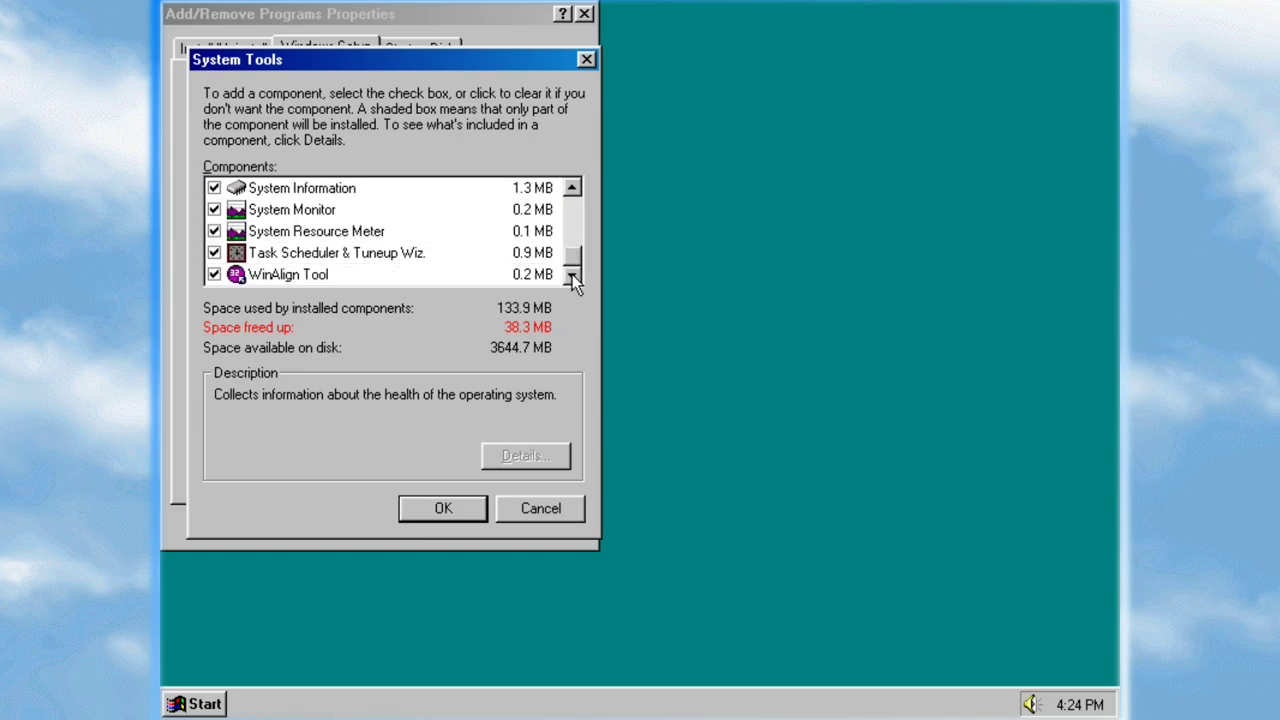
pyautogui.click(446, 506)
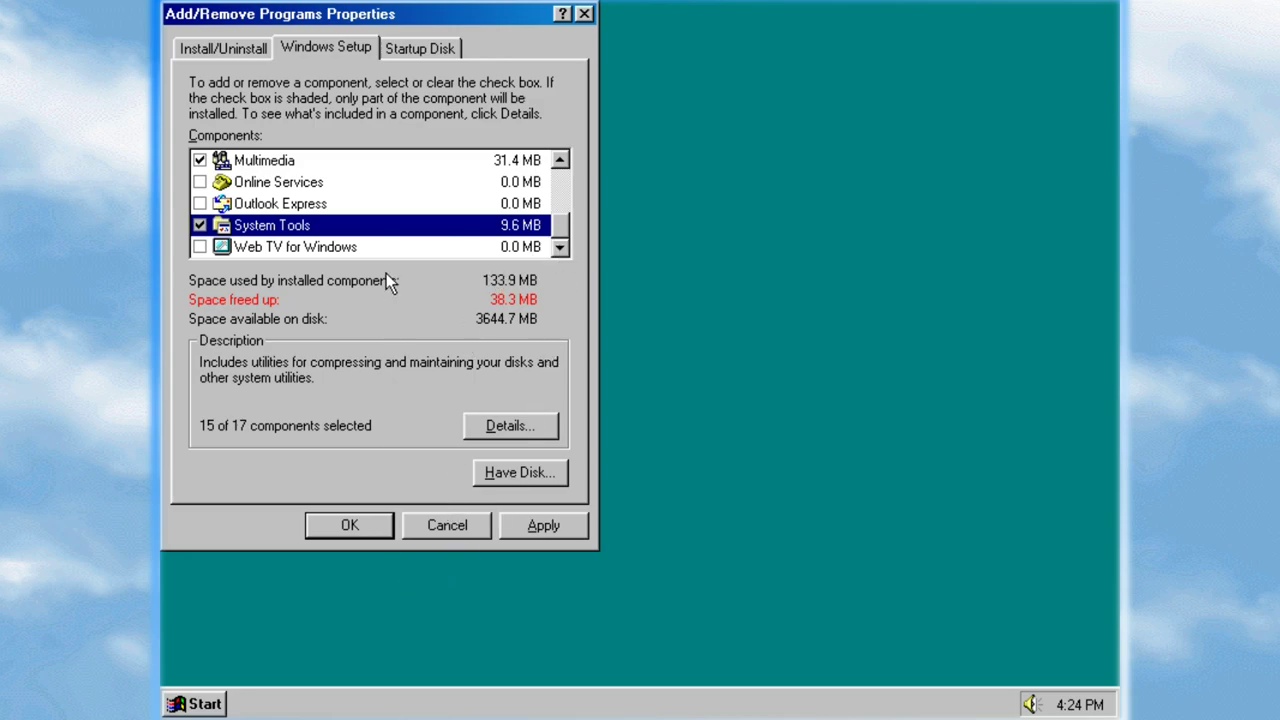
# Step: Apply the component removals and agree to continue with deleting Internet Explorer and its Favorites directory
pyautogui.click(353, 529)
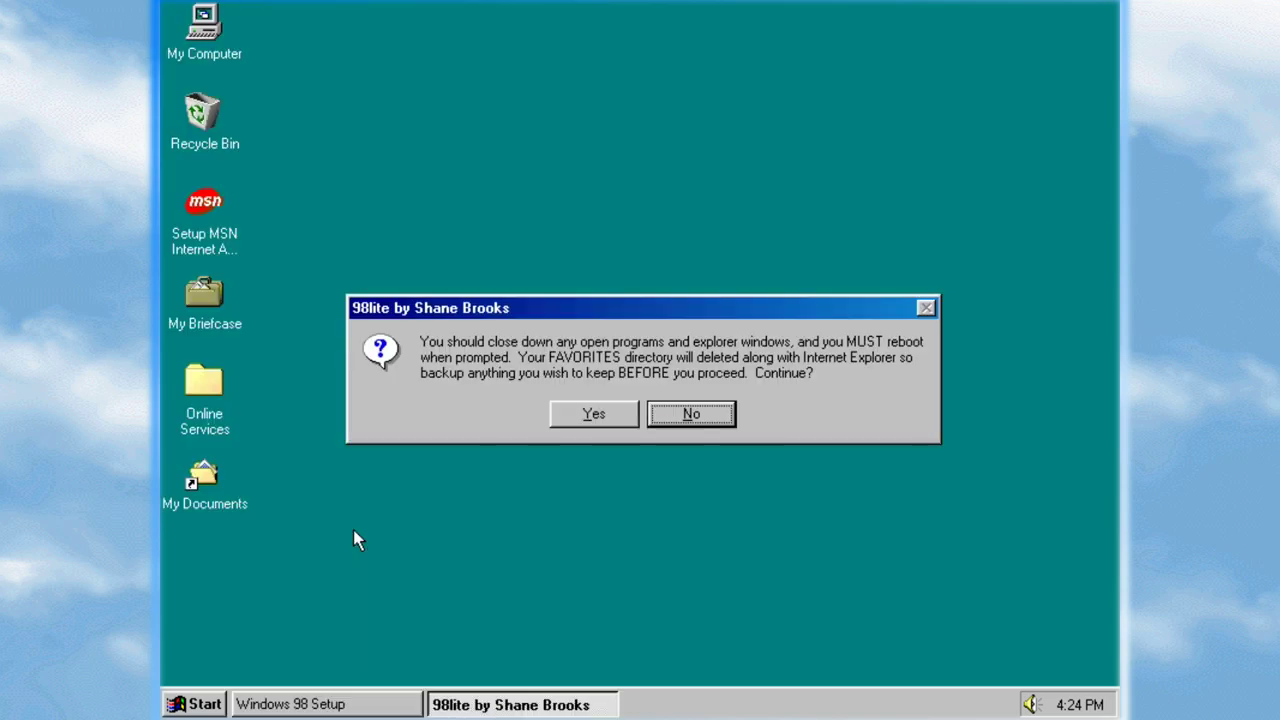
pyautogui.click(594, 414)
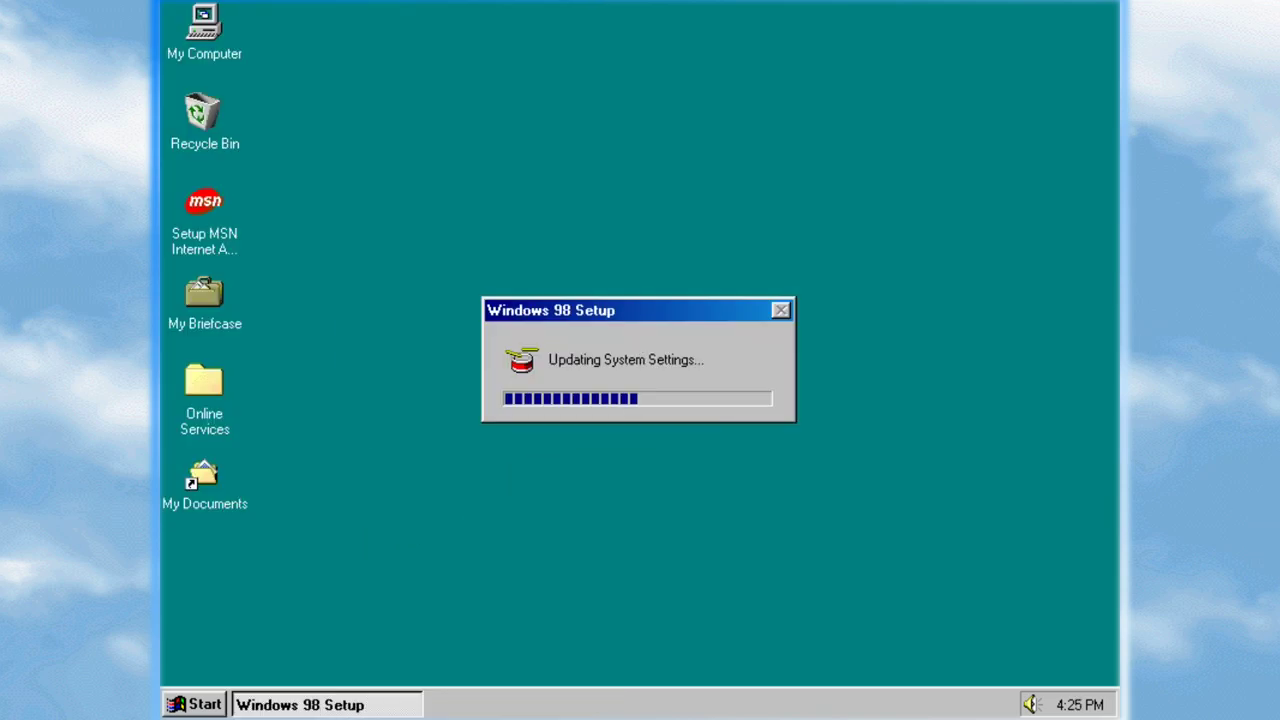
pyautogui.click(603, 414)
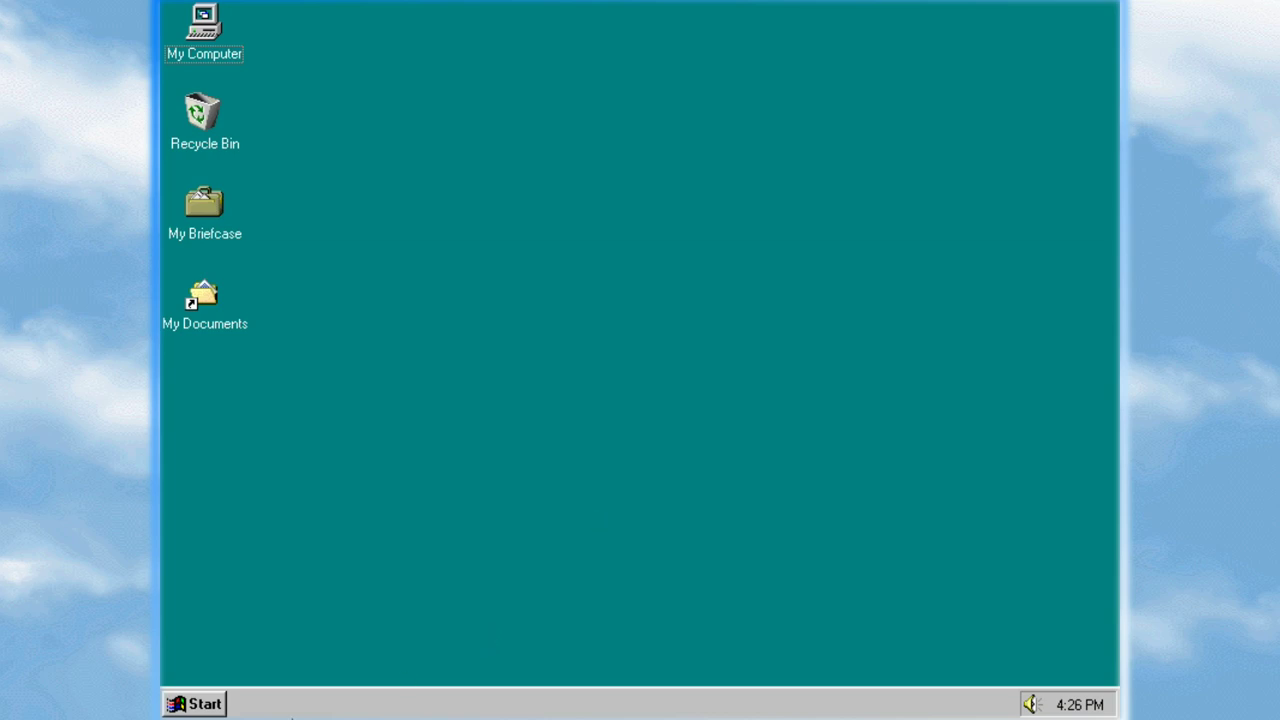
# Step: Check the Start menu and its Programs list after the component removal, without launching anything
pyautogui.click(220, 708)
pyautogui.click(725, 401)
pyautogui.click(168, 705)
pyautogui.moveTo(255, 401)
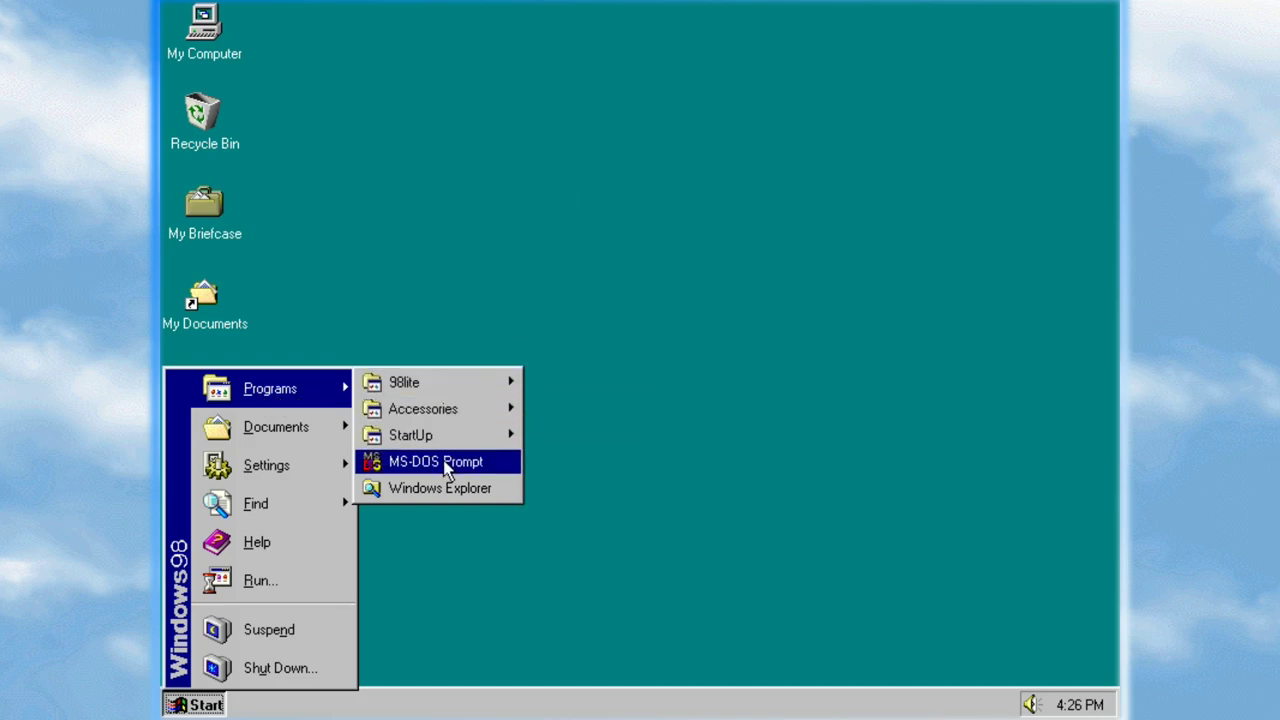
pyautogui.click(502, 204)
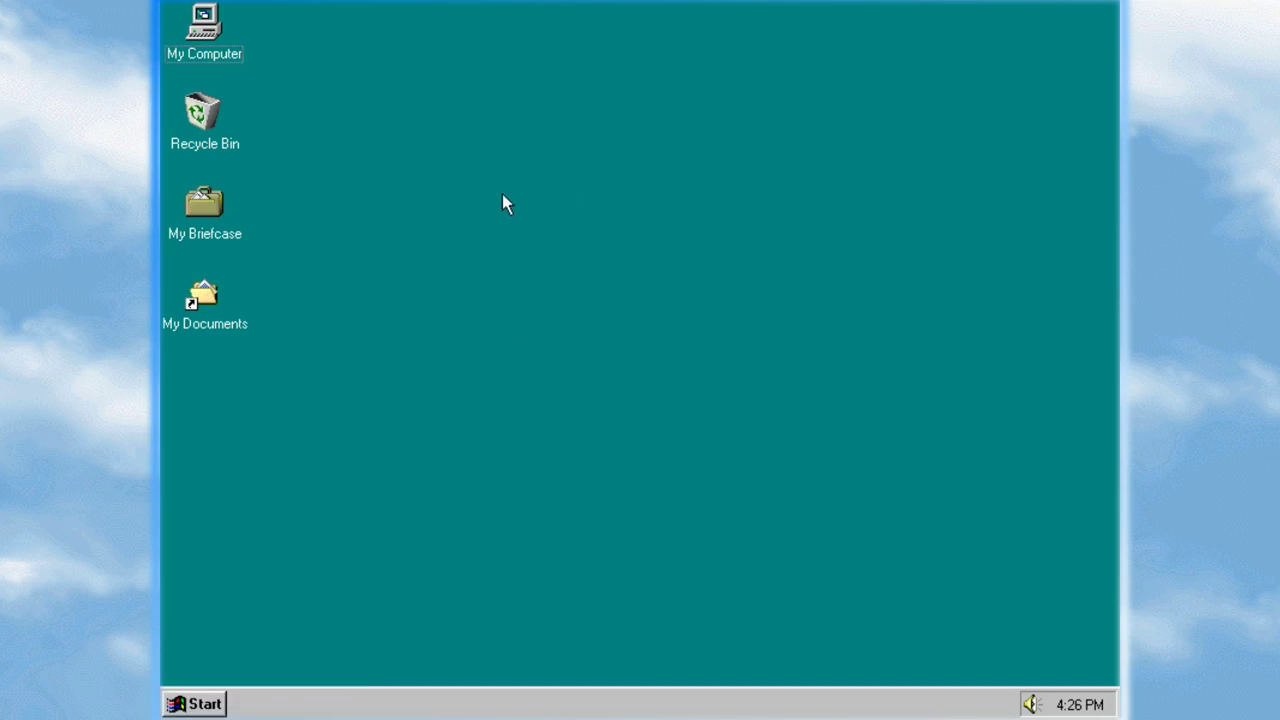
# Step: View the general System Properties of My Computer and close them without changes
pyautogui.rightClick(197, 47)
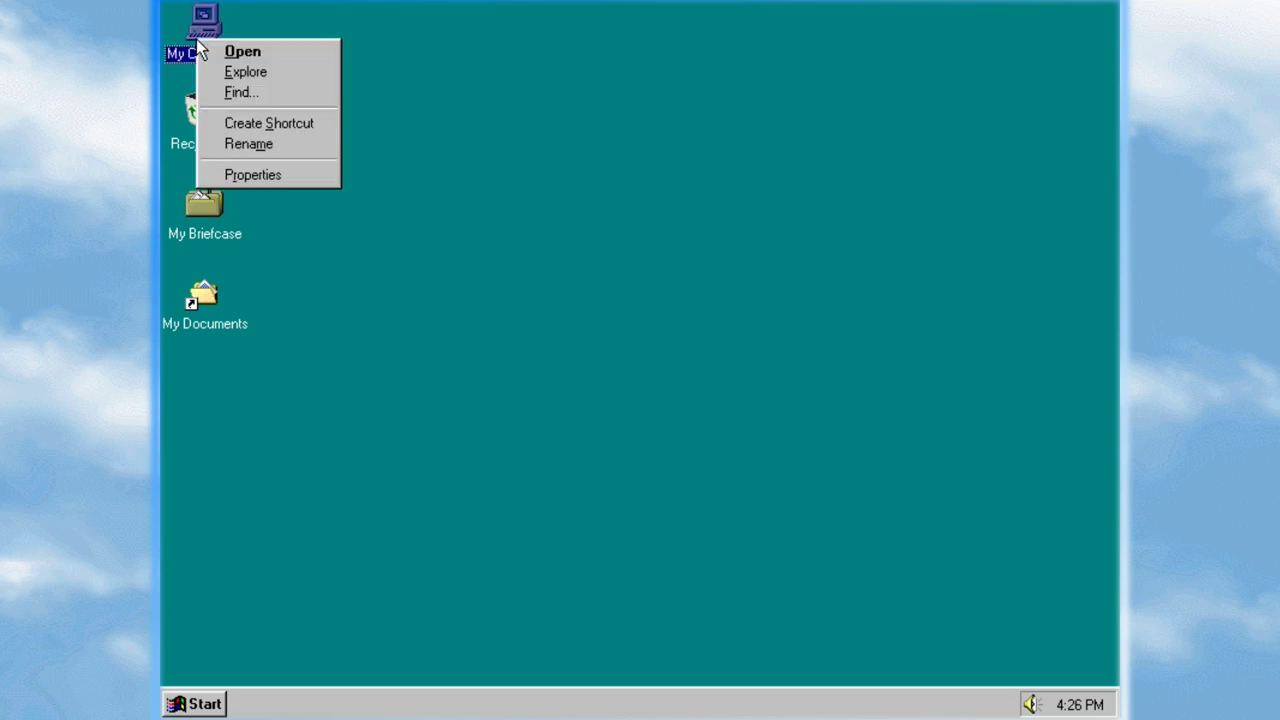
pyautogui.click(280, 173)
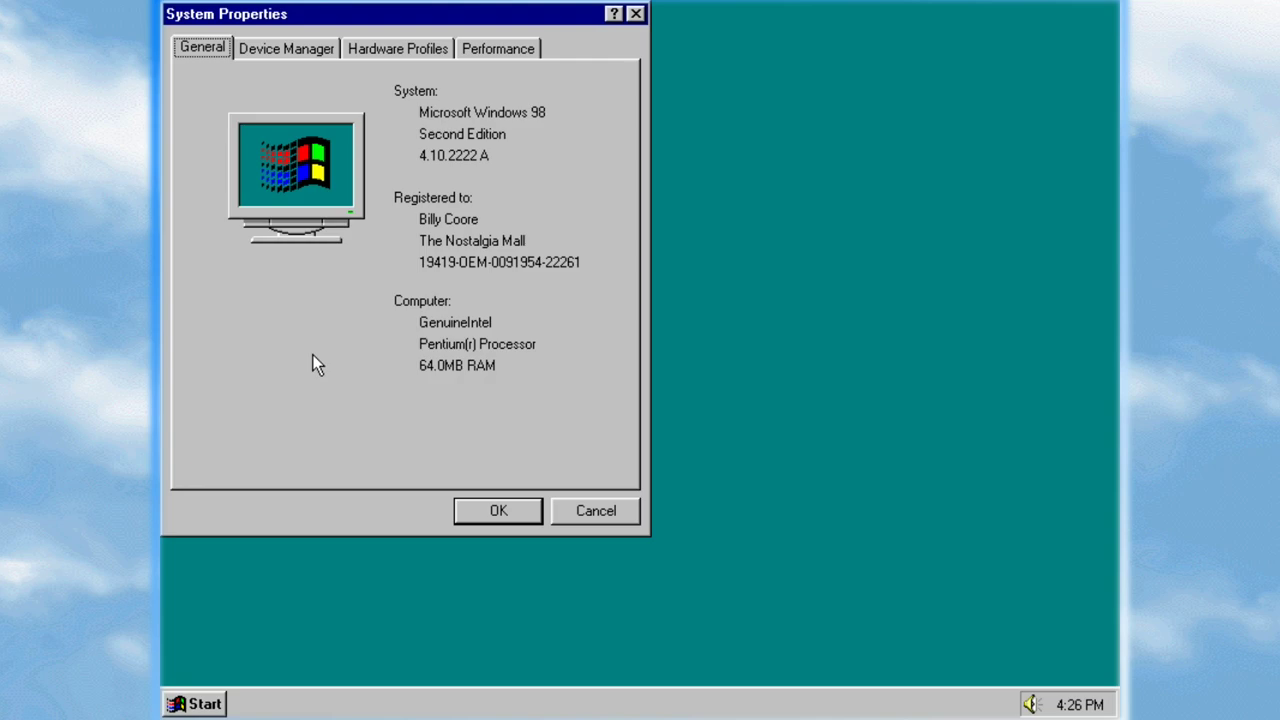
pyautogui.click(600, 515)
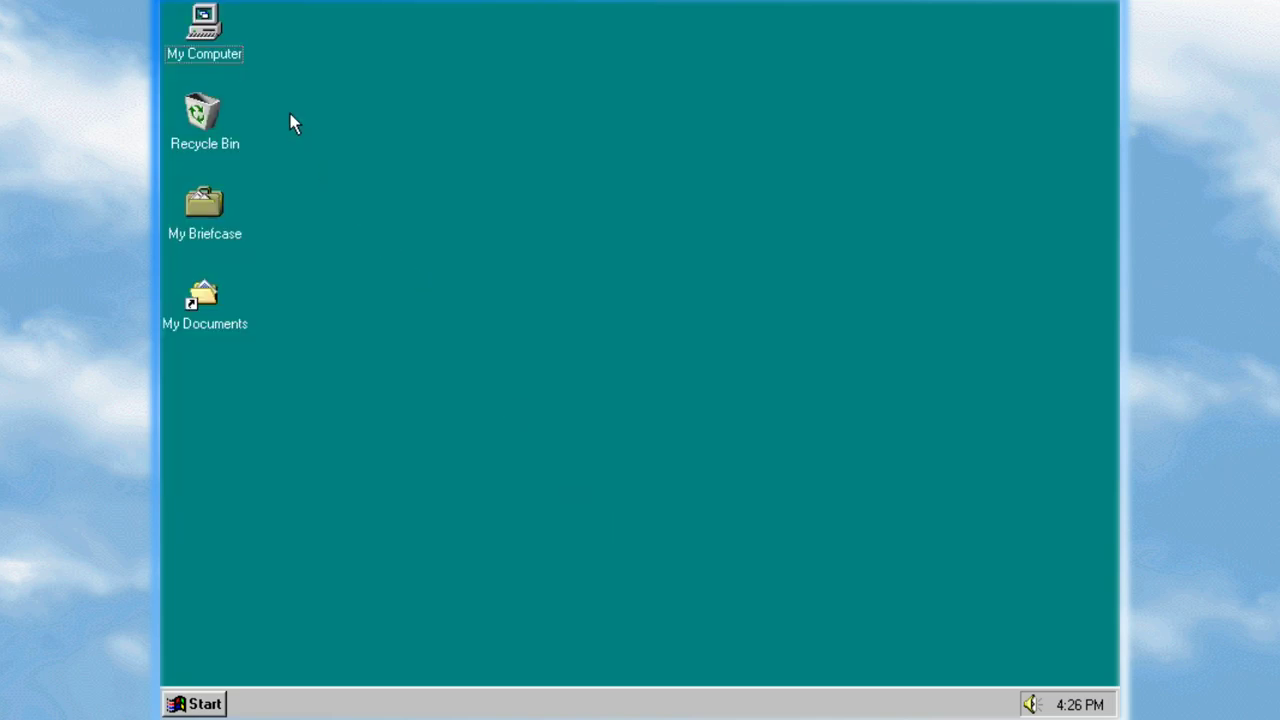
# Step: Open My Computer to view its drives and system folders, and close the window
pyautogui.doubleClick(204, 22)
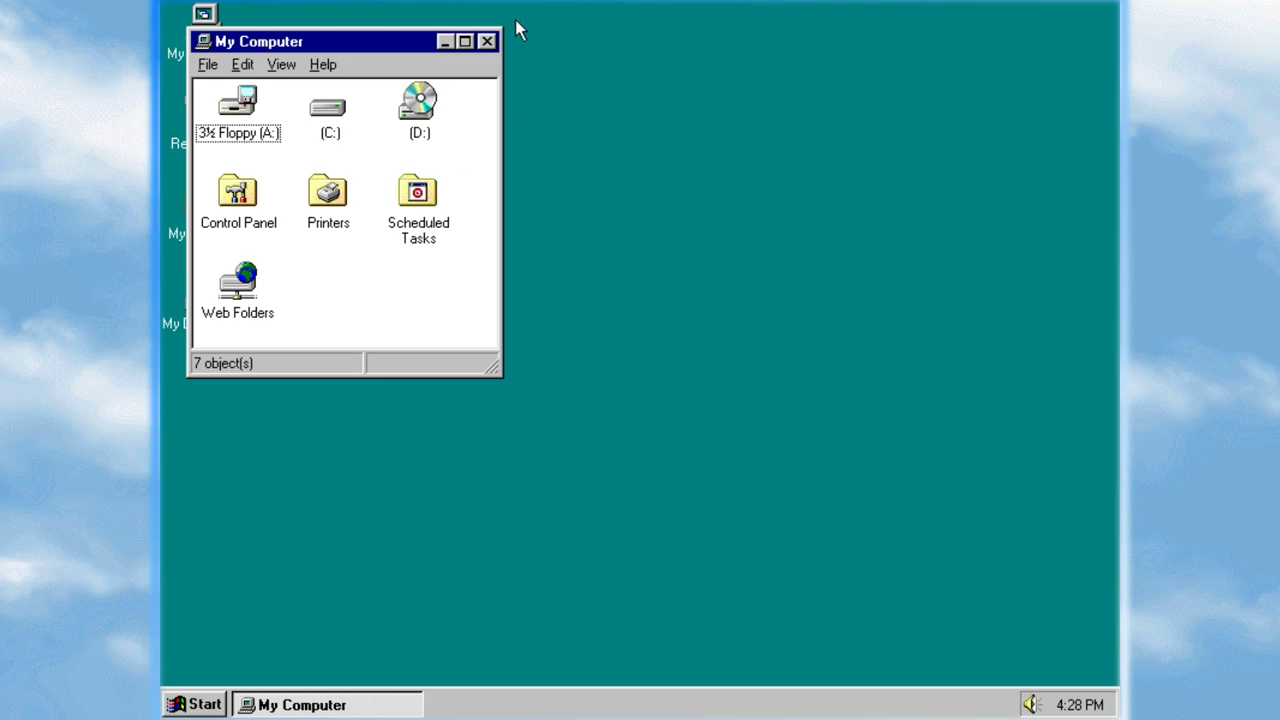
pyautogui.click(485, 41)
pyautogui.click(357, 374)
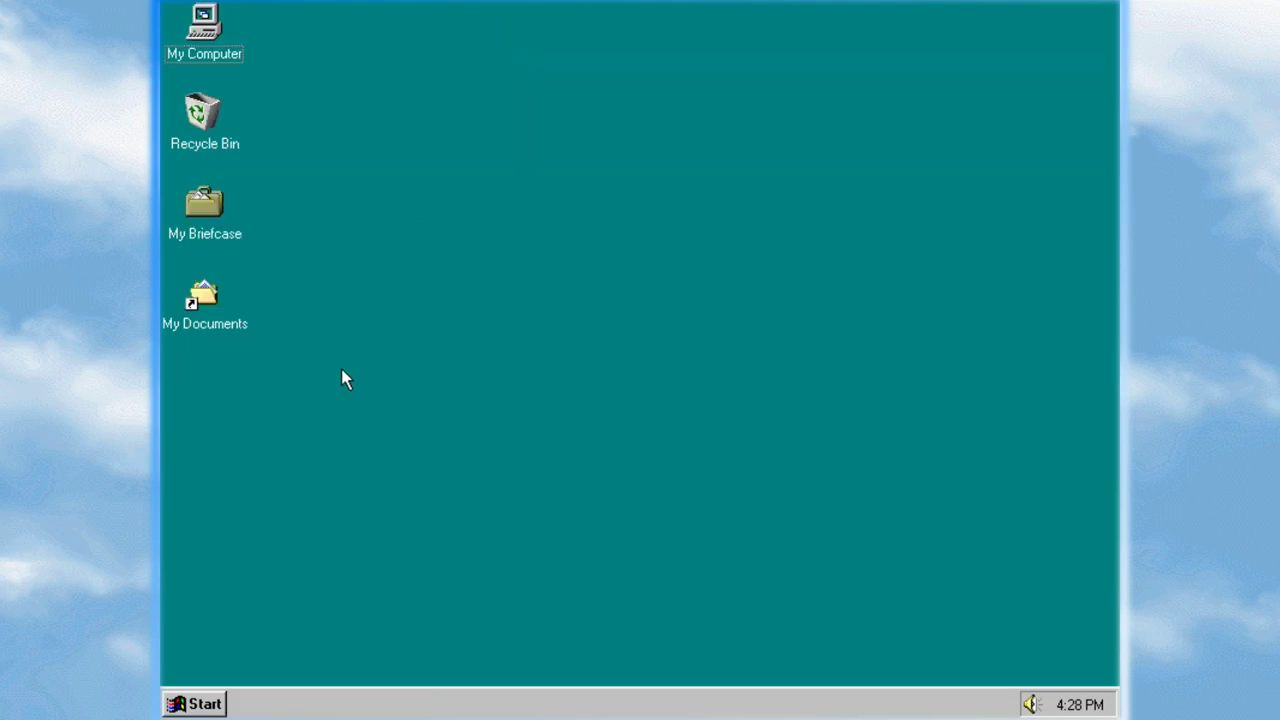
# Step: Examine the contents of the program groups, including Accessories and StartUp, without launching anything
pyautogui.click(218, 704)
pyautogui.moveTo(276, 427)
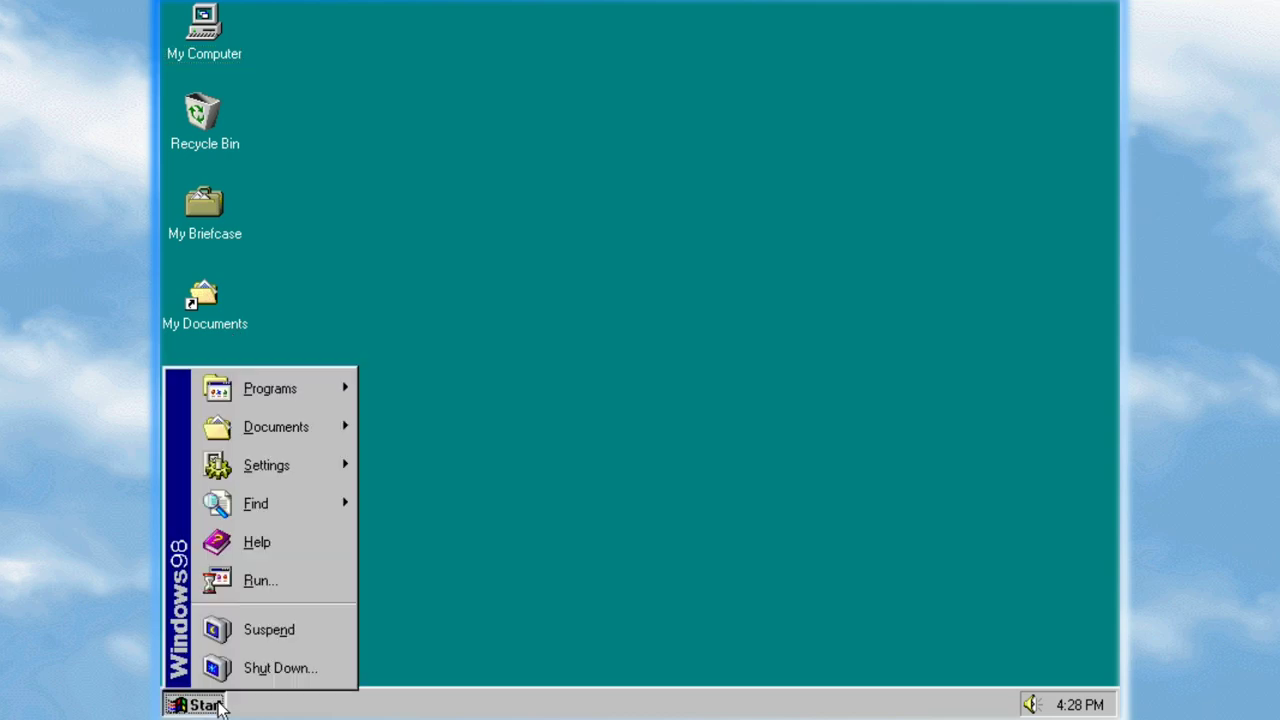
pyautogui.moveTo(280, 390)
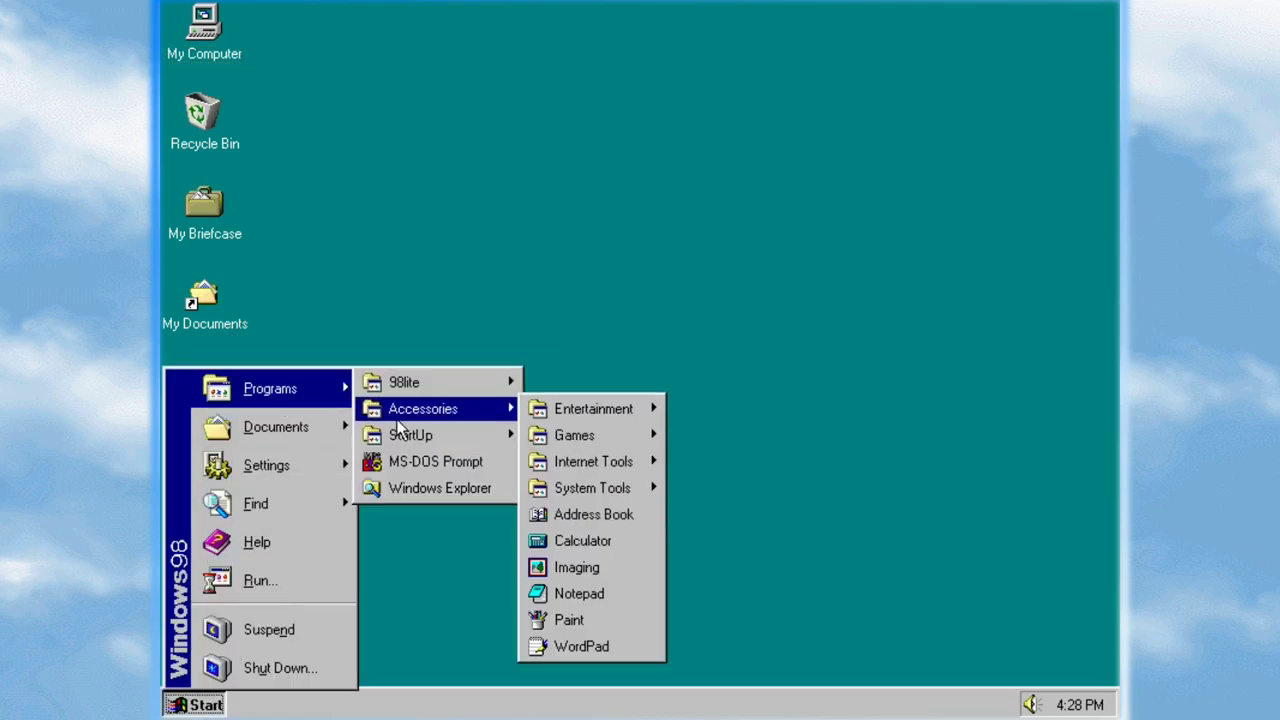
pyautogui.moveTo(413, 437)
pyautogui.moveTo(438, 388)
pyautogui.moveTo(500, 425)
pyautogui.click(540, 256)
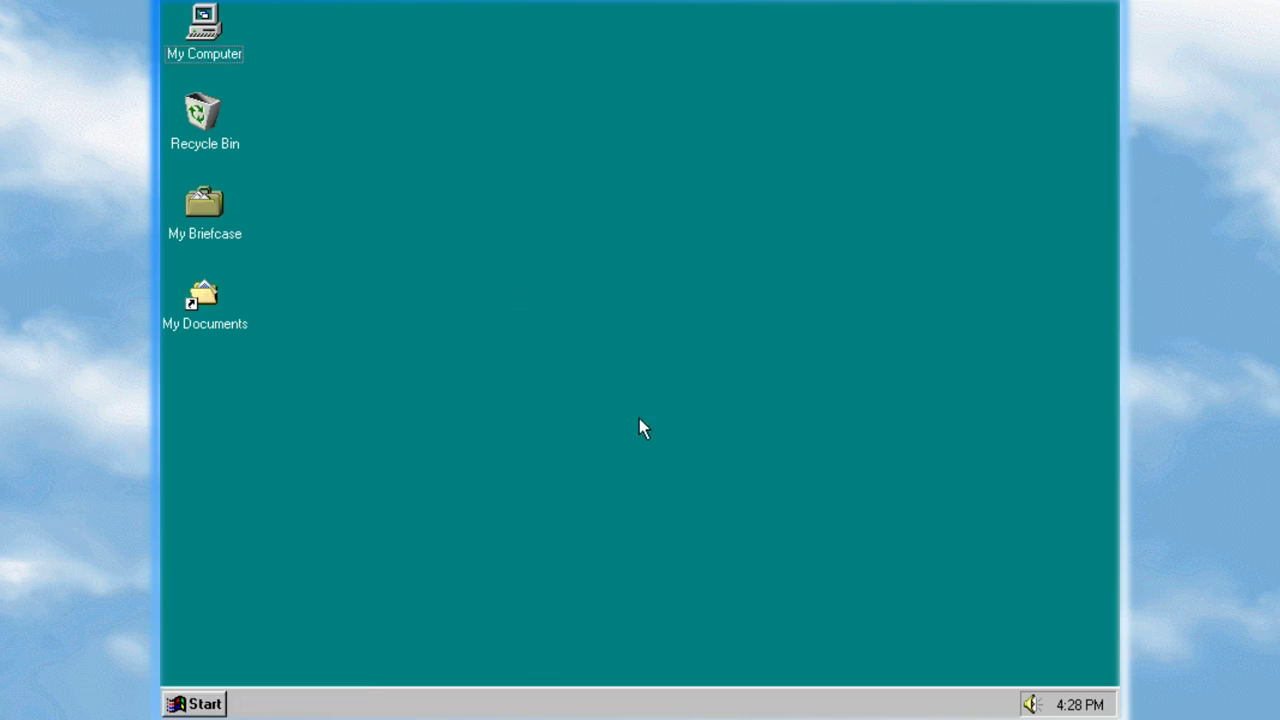